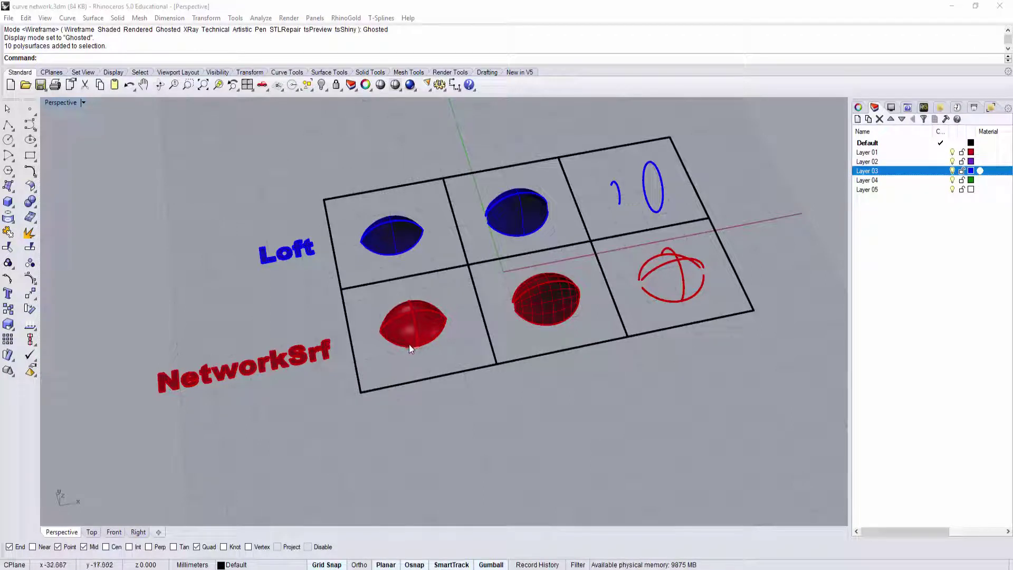
# Pan across the dome grid to the Loft row, selecting the NetworkSrf and Loft labels.
pyautogui.click(285, 367)
pyautogui.click(316, 390)
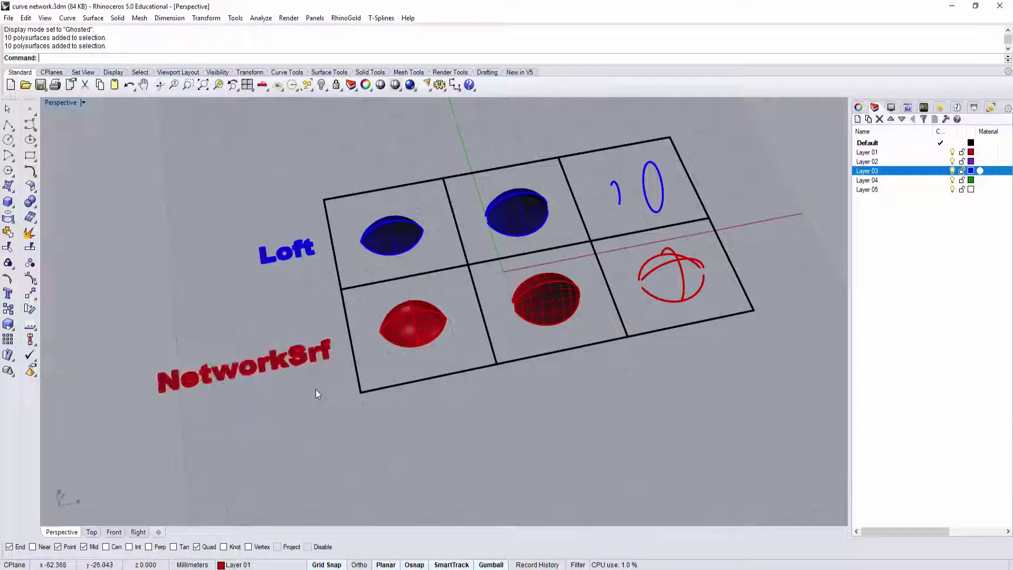
pyautogui.moveTo(357, 399)
pyautogui.keyDown('shift'); pyautogui.mouseDown(button='right')
pyautogui.moveTo(340, 383)
pyautogui.moveTo(287, 375)
pyautogui.moveTo(347, 456)
pyautogui.moveTo(336, 436)
pyautogui.mouseUp(button='right'); pyautogui.keyUp('shift')
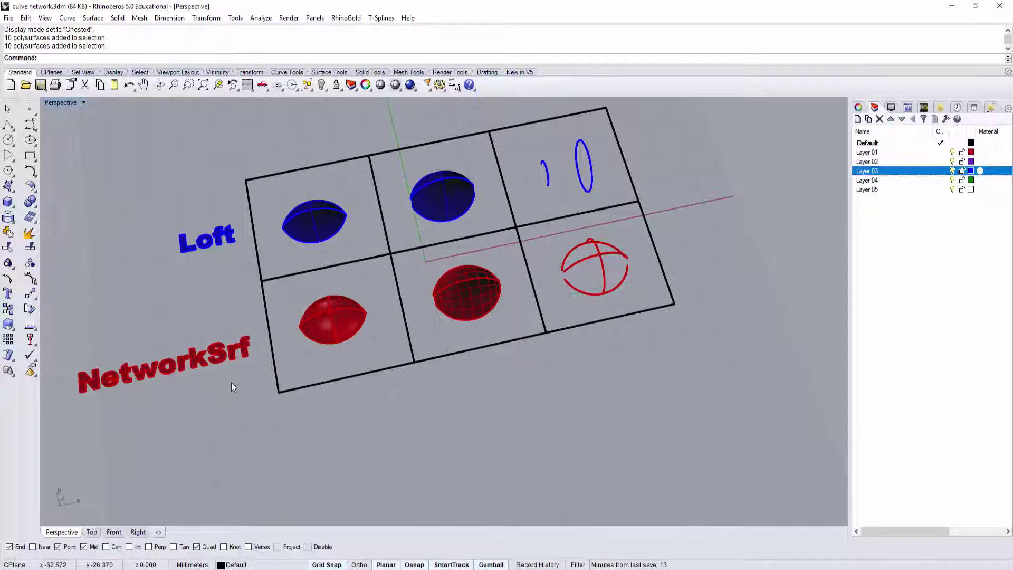
pyautogui.keyDown('shift'); pyautogui.moveTo(220, 287); pyautogui.dragTo(220, 308, button='right'); pyautogui.keyUp('shift')
pyautogui.scroll(1, 220, 279)
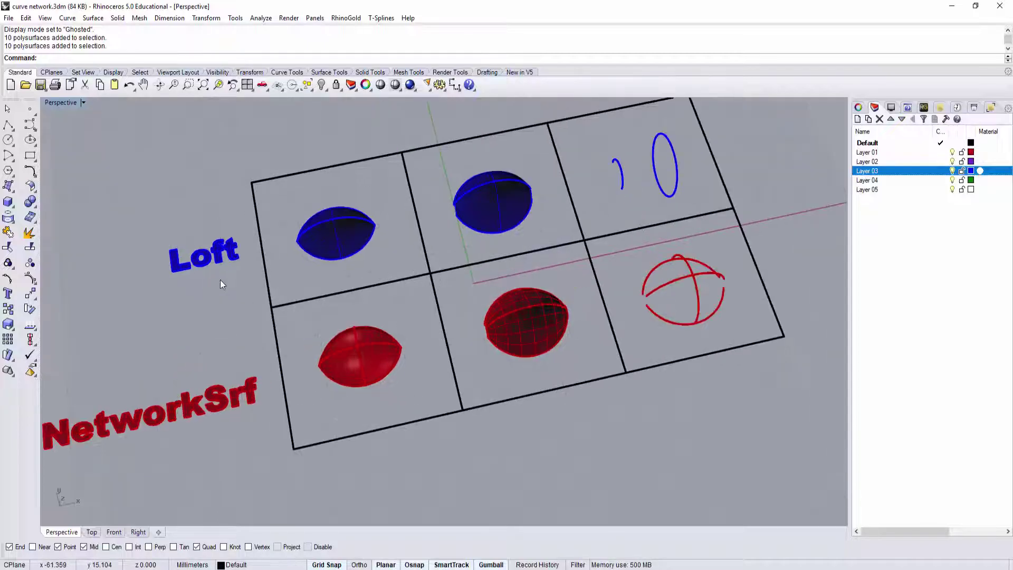
pyautogui.scroll(1, 220, 264)
pyautogui.scroll(1, 221, 262)
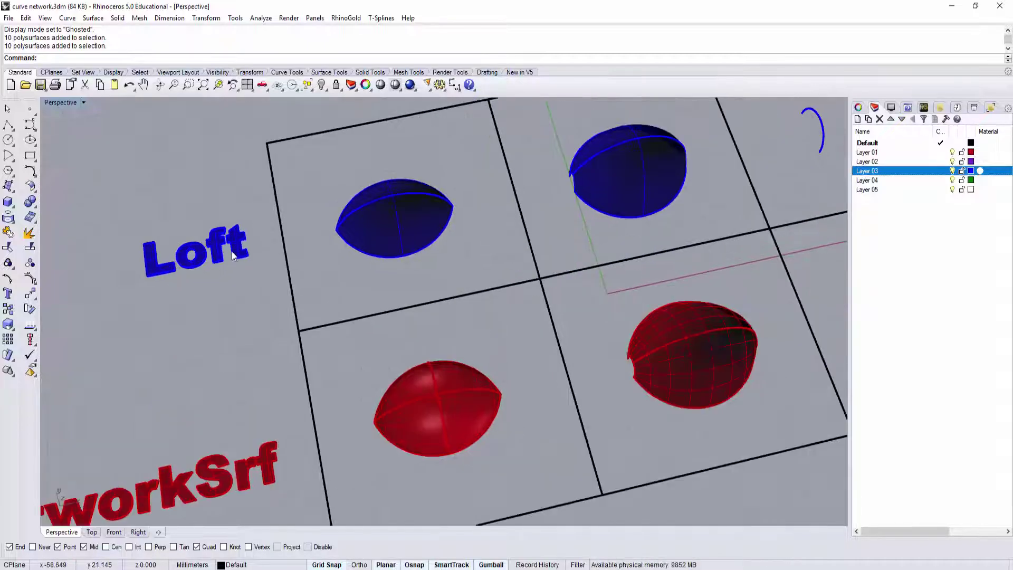
pyautogui.click(240, 254)
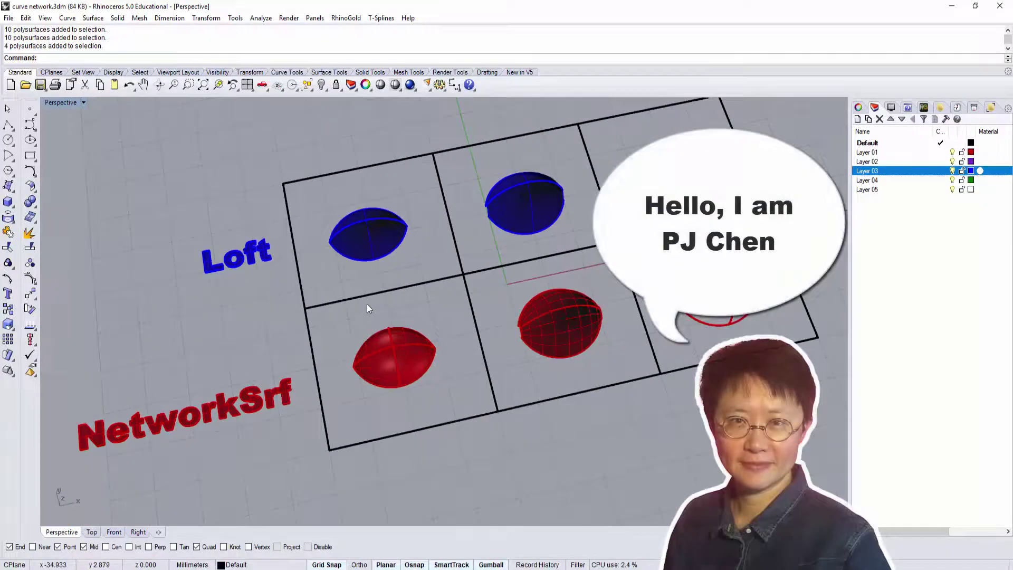
pyautogui.keyDown('shift'); pyautogui.moveTo(400, 302); pyautogui.dragTo(352, 284, button='right'); pyautogui.keyUp('shift')
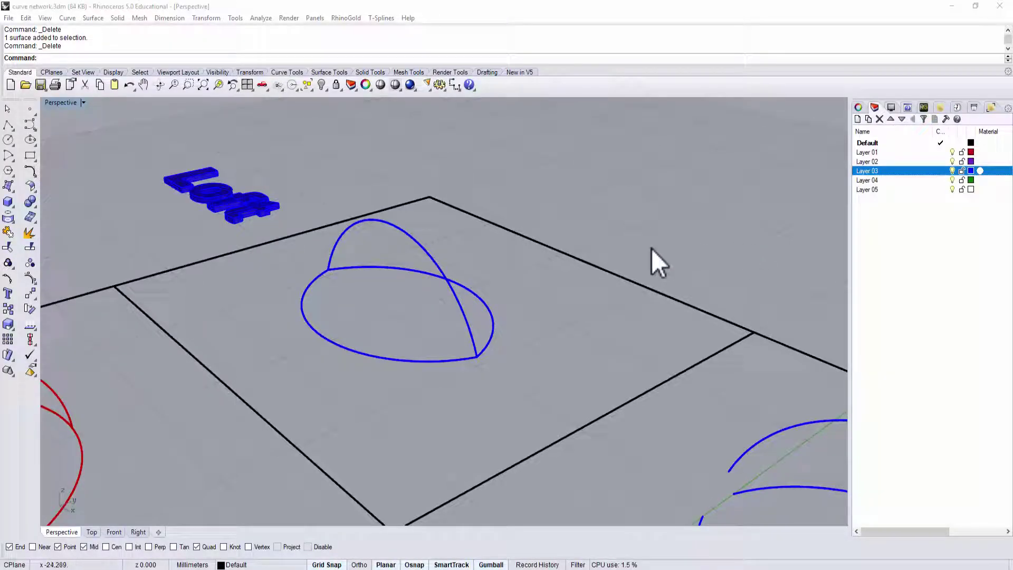
# Orbit around the emptied Loft cell and check its ellipse and arch curves.
pyautogui.moveTo(604, 253)
pyautogui.mouseDown(button='right')
pyautogui.moveTo(569, 335)
pyautogui.moveTo(505, 392)
pyautogui.mouseUp(button='right')
pyautogui.click(504, 392)
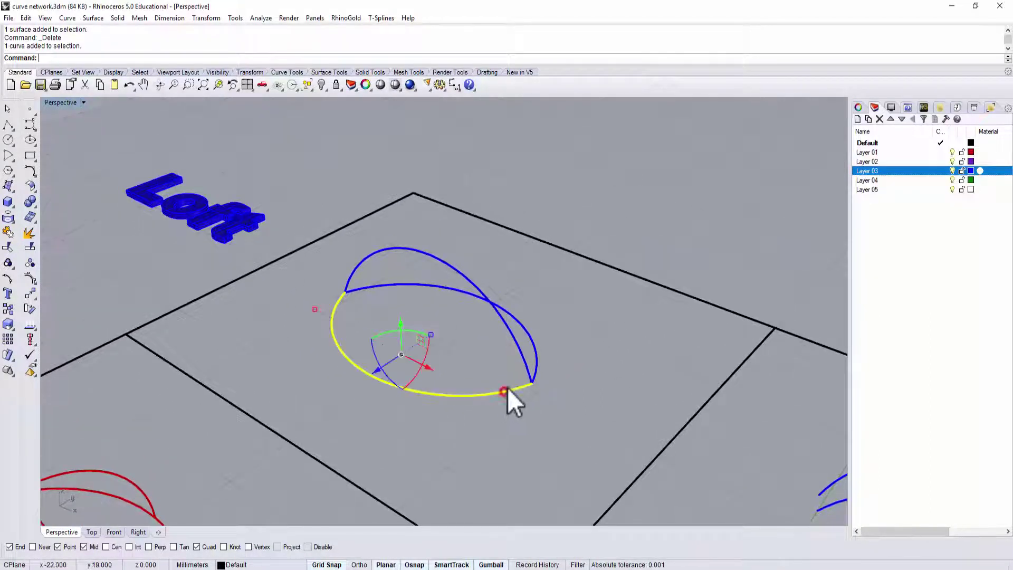
pyautogui.click(529, 354)
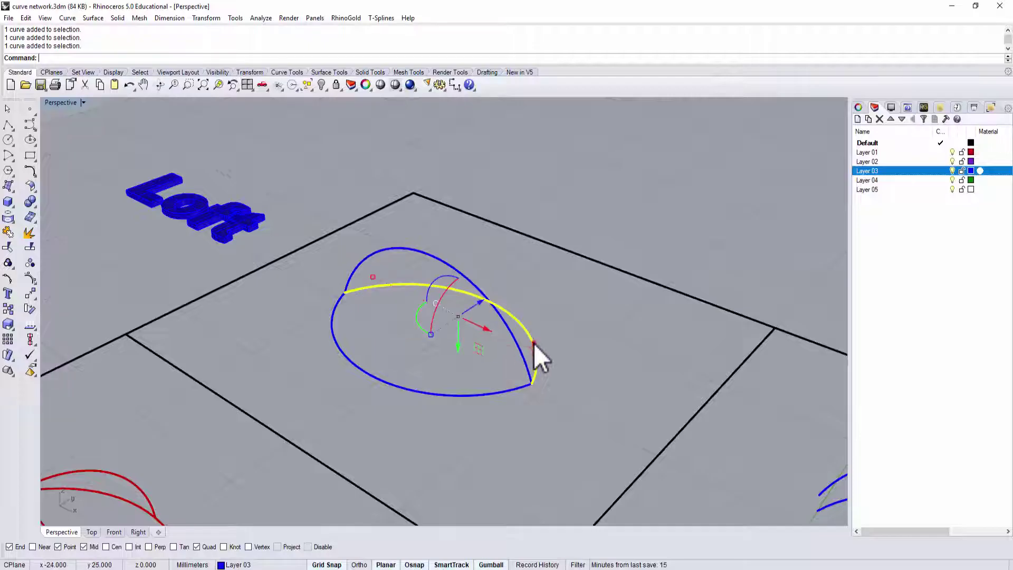
pyautogui.click(612, 319)
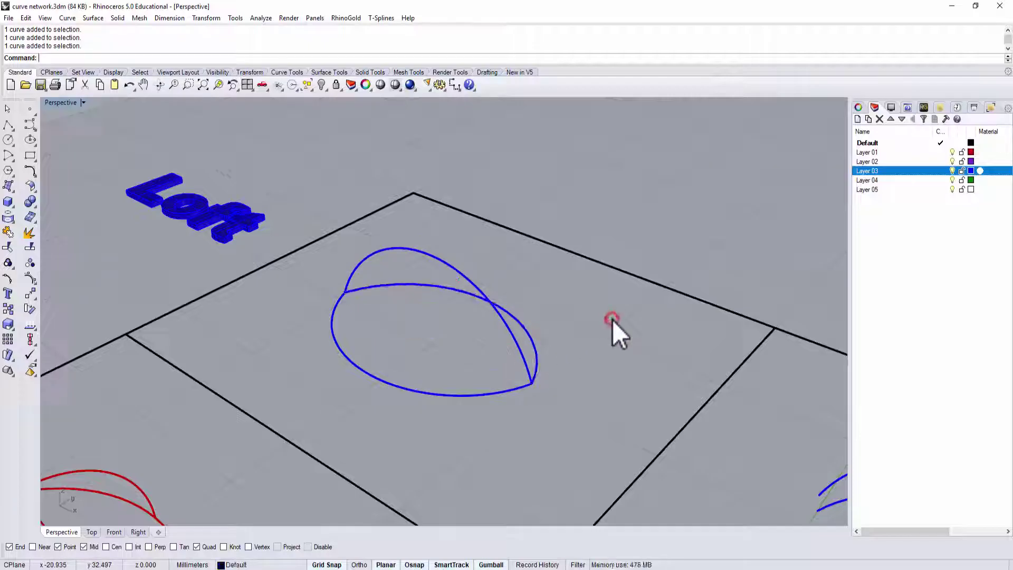
pyautogui.moveTo(612, 320)
pyautogui.mouseDown(button='right')
pyautogui.moveTo(502, 316)
pyautogui.moveTo(619, 315)
pyautogui.moveTo(606, 323)
pyautogui.mouseUp(button='right')
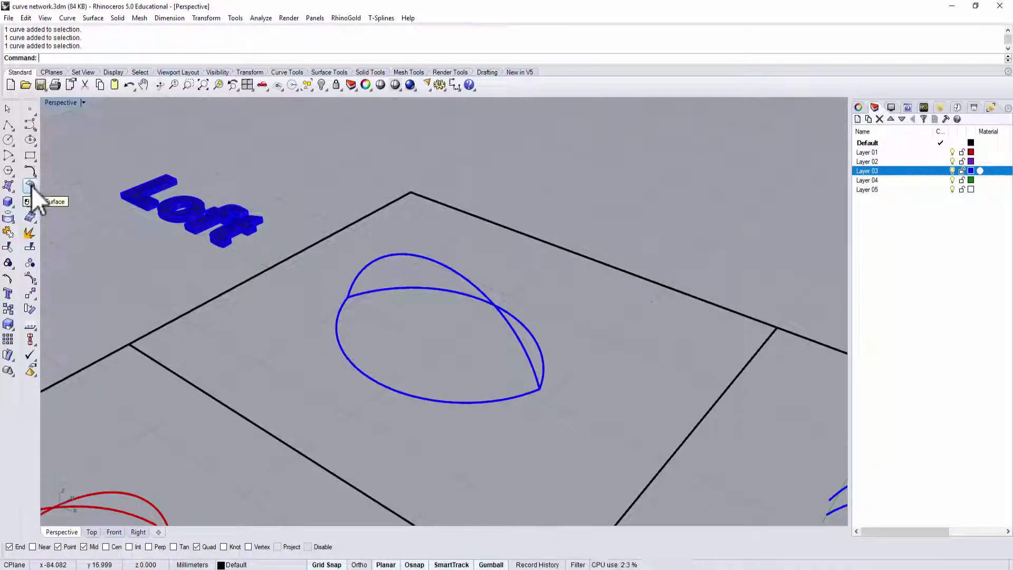
# Loft a dome across the ellipse and arch curves using default Loft Options.
pyautogui.click(15, 188)
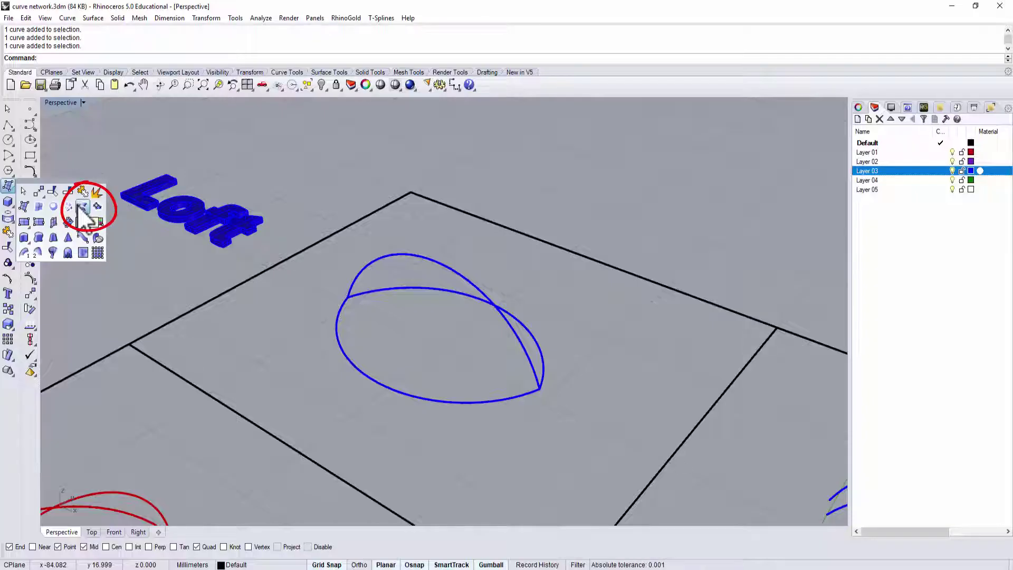
pyautogui.click(95, 18)
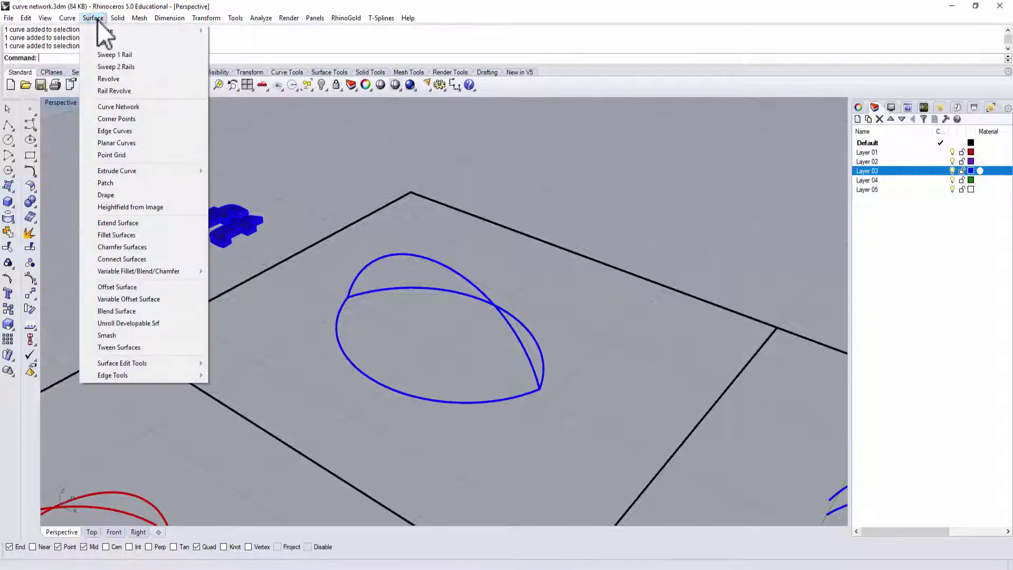
pyautogui.click(115, 45)
pyautogui.moveTo(380, 310); pyautogui.dragTo(426, 314, button='right')
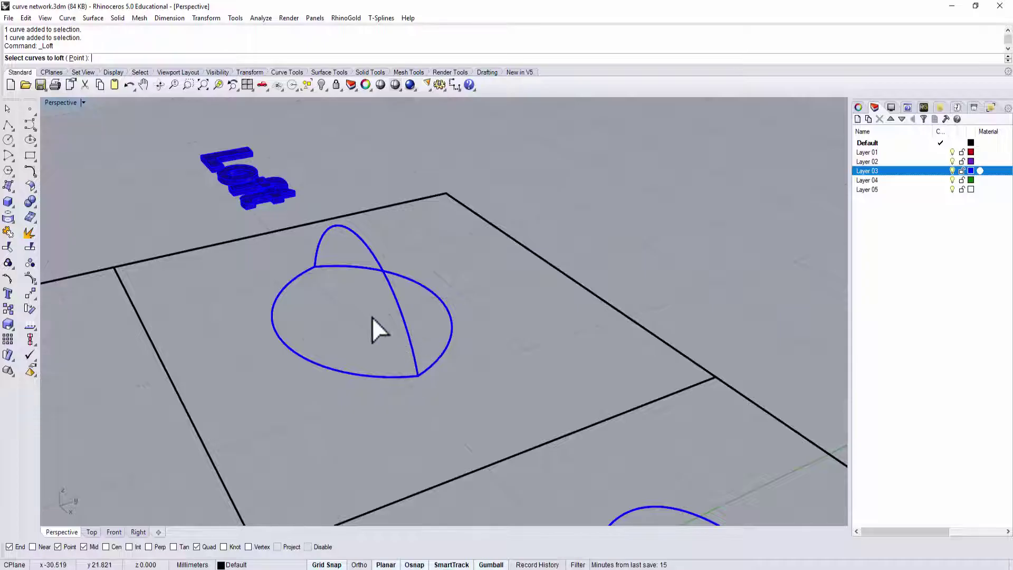
pyautogui.click(430, 362)
pyautogui.click(411, 343)
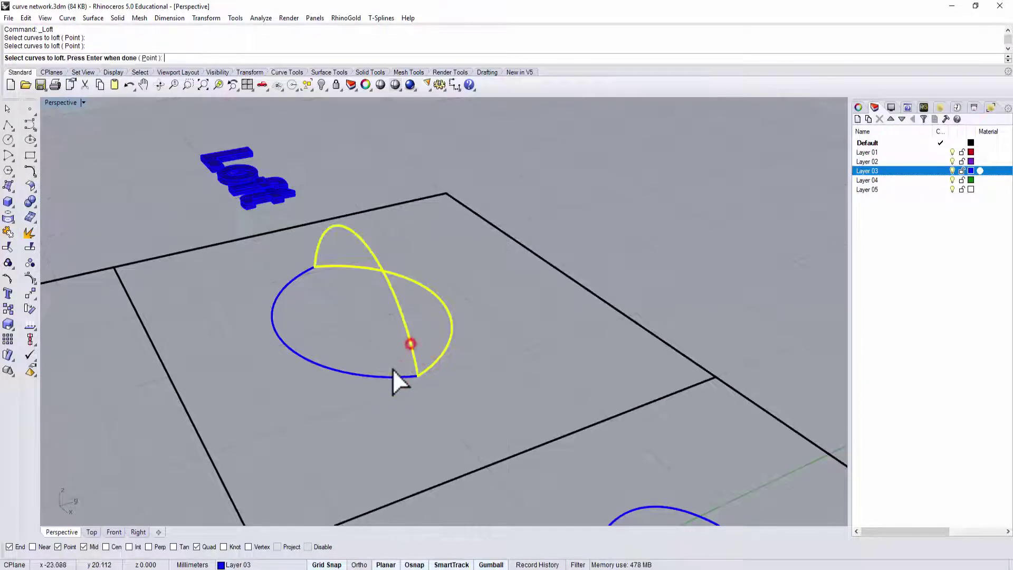
pyautogui.click(393, 376)
pyautogui.press('Return')
pyautogui.moveTo(568, 311)
pyautogui.mouseDown(button='right')
pyautogui.moveTo(526, 329)
pyautogui.moveTo(599, 312)
pyautogui.moveTo(436, 304)
pyautogui.moveTo(516, 319)
pyautogui.moveTo(538, 335)
pyautogui.moveTo(525, 296)
pyautogui.mouseUp(button='right')
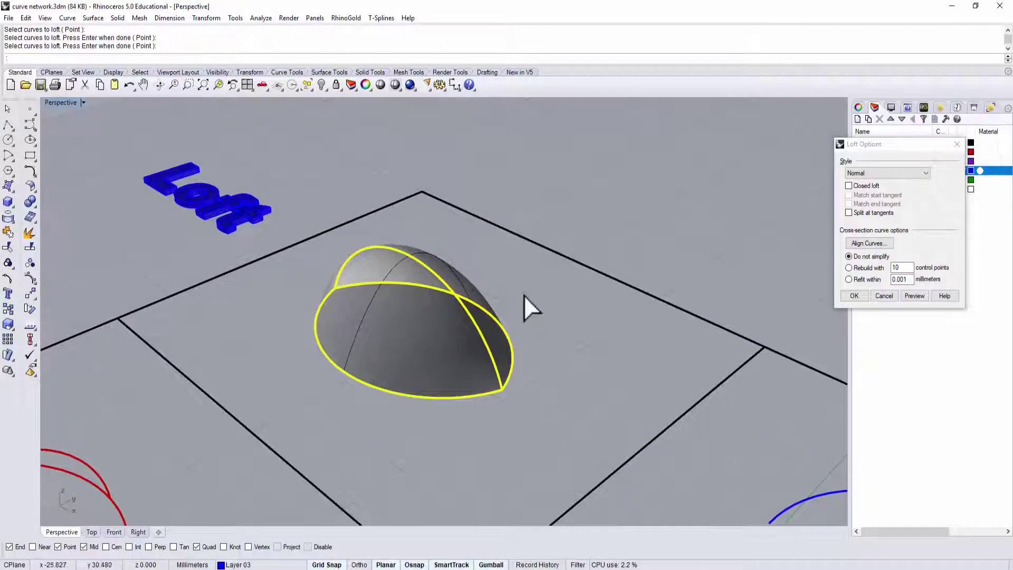
pyautogui.click(863, 300)
pyautogui.scroll(-2, 587, 290)
pyautogui.scroll(-2, 564, 269)
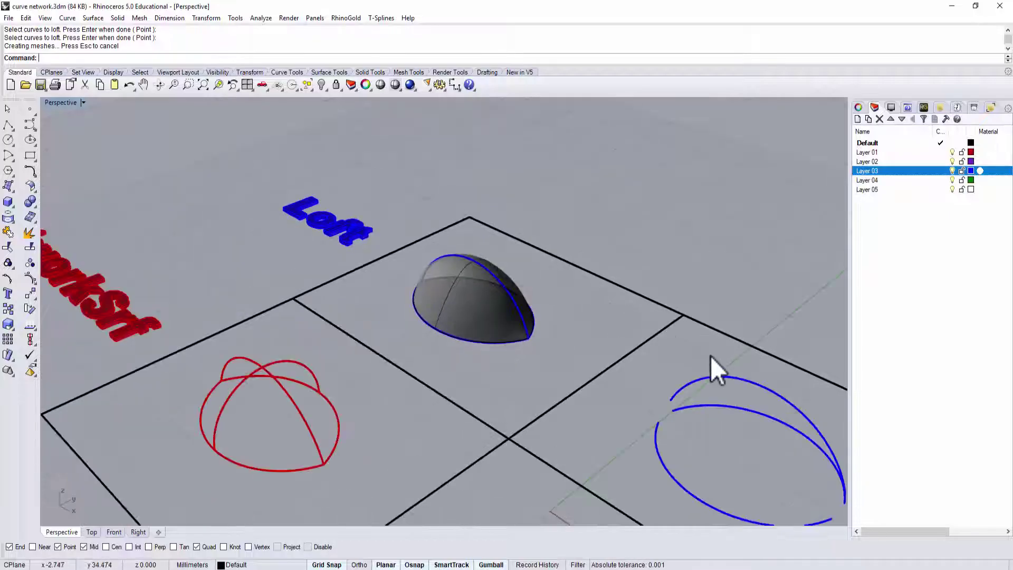
# Repeat Loft on the neighbouring cell's broken ellipse and arch, accepting default options.
pyautogui.moveTo(710, 356)
pyautogui.keyDown('shift'); pyautogui.mouseDown(button='right')
pyautogui.moveTo(689, 311)
pyautogui.moveTo(559, 235)
pyautogui.moveTo(525, 234)
pyautogui.moveTo(611, 310)
pyautogui.moveTo(577, 300)
pyautogui.moveTo(592, 300)
pyautogui.mouseUp(button='right'); pyautogui.keyUp('shift')
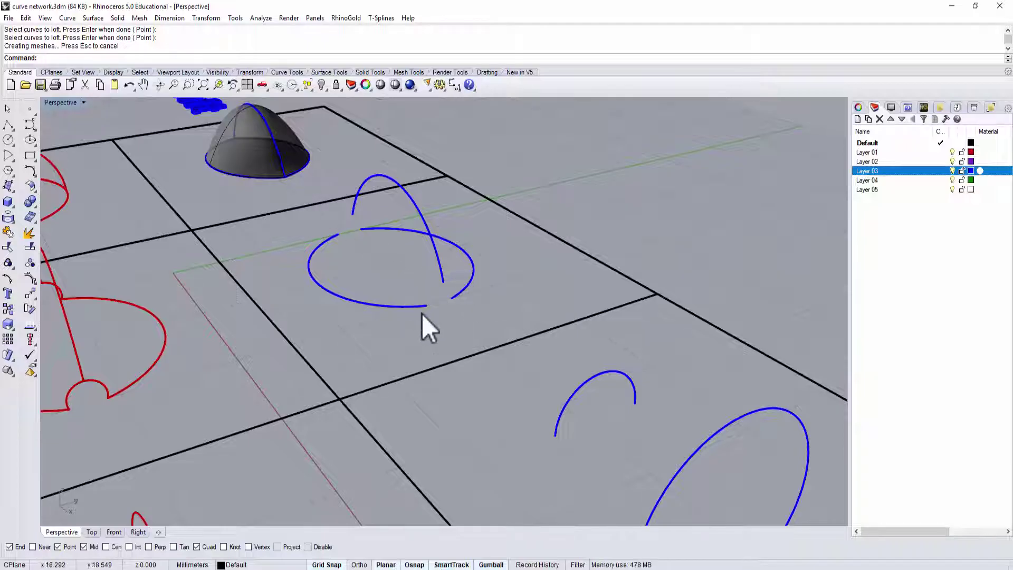
pyautogui.moveTo(502, 306)
pyautogui.mouseDown(button='right')
pyautogui.moveTo(511, 317)
pyautogui.moveTo(492, 312)
pyautogui.mouseUp(button='right')
pyautogui.rightClick(495, 293)
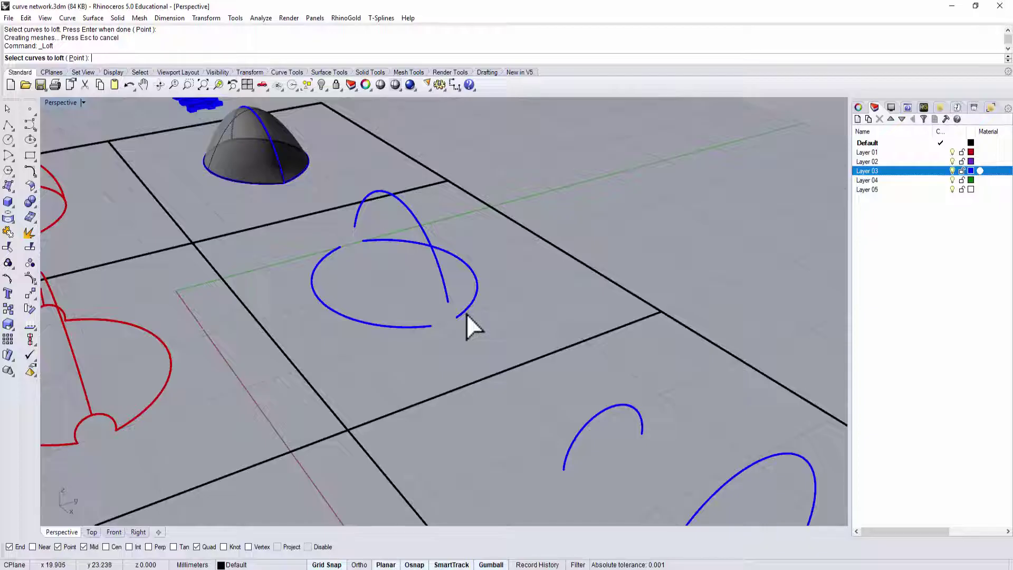
pyautogui.moveTo(470, 335); pyautogui.dragTo(407, 299)
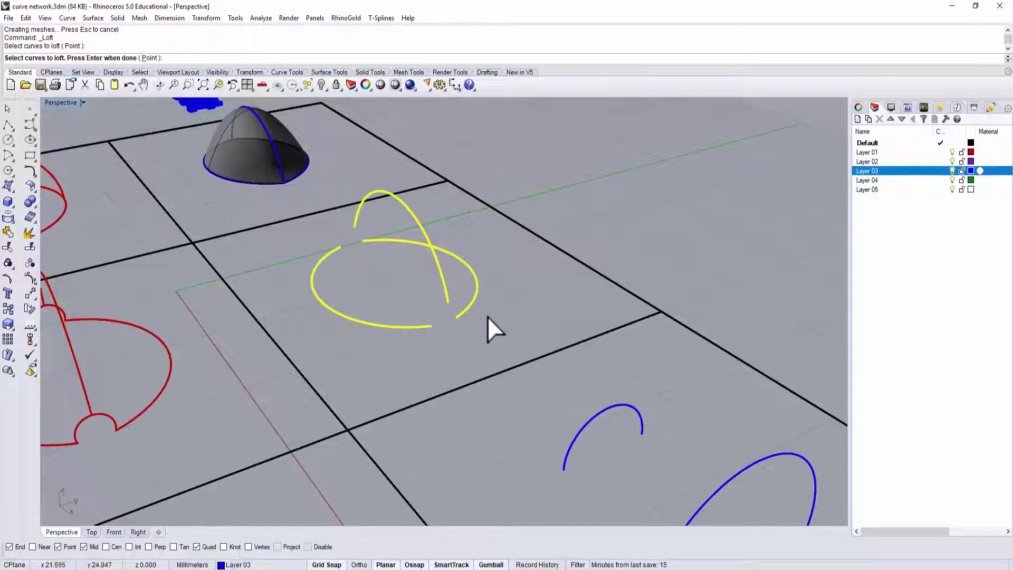
pyautogui.press('Return')
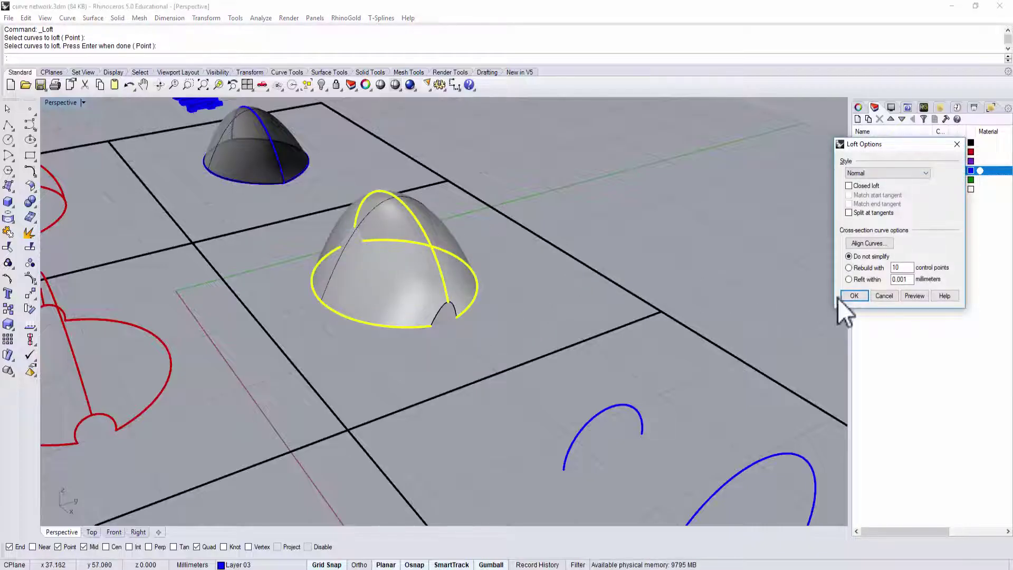
pyautogui.click(854, 295)
pyautogui.scroll(-5, 535, 267)
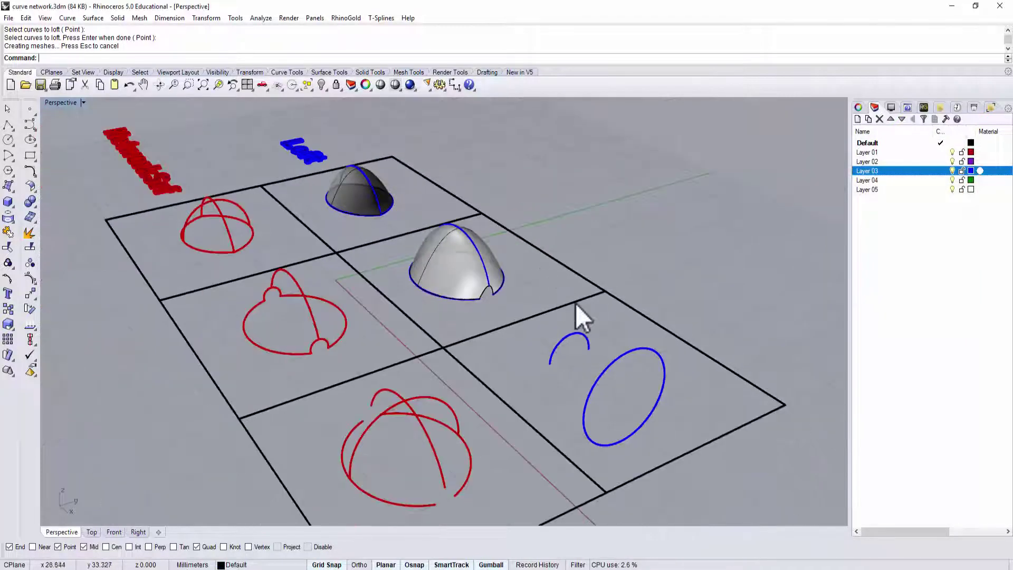
pyautogui.moveTo(591, 321); pyautogui.dragTo(578, 334, button='right')
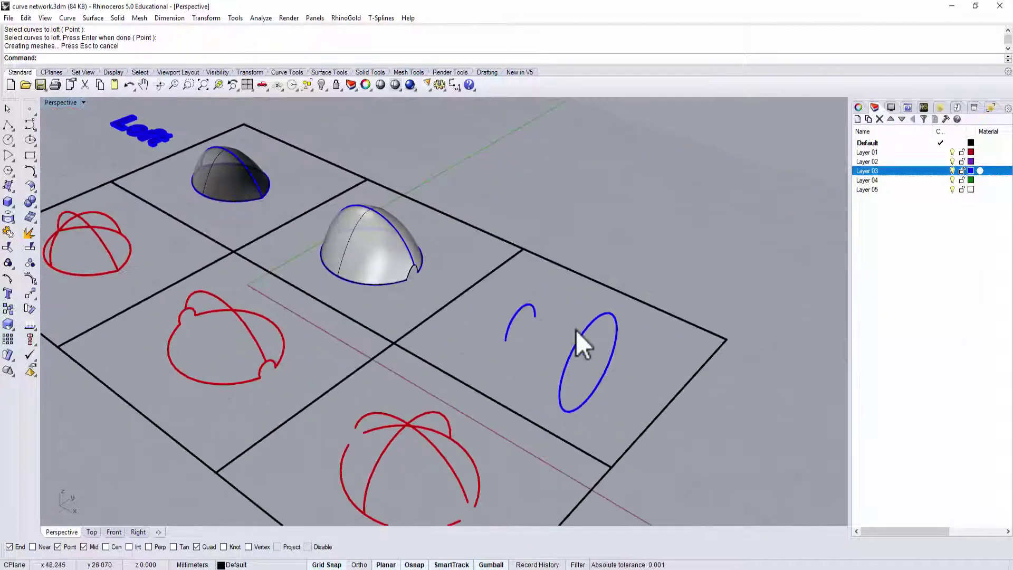
pyautogui.scroll(2, 579, 333)
pyautogui.moveTo(607, 359)
pyautogui.keyDown('shift'); pyautogui.mouseDown(button='right')
pyautogui.moveTo(561, 313)
pyautogui.moveTo(545, 316)
pyautogui.mouseUp(button='right'); pyautogui.keyUp('shift')
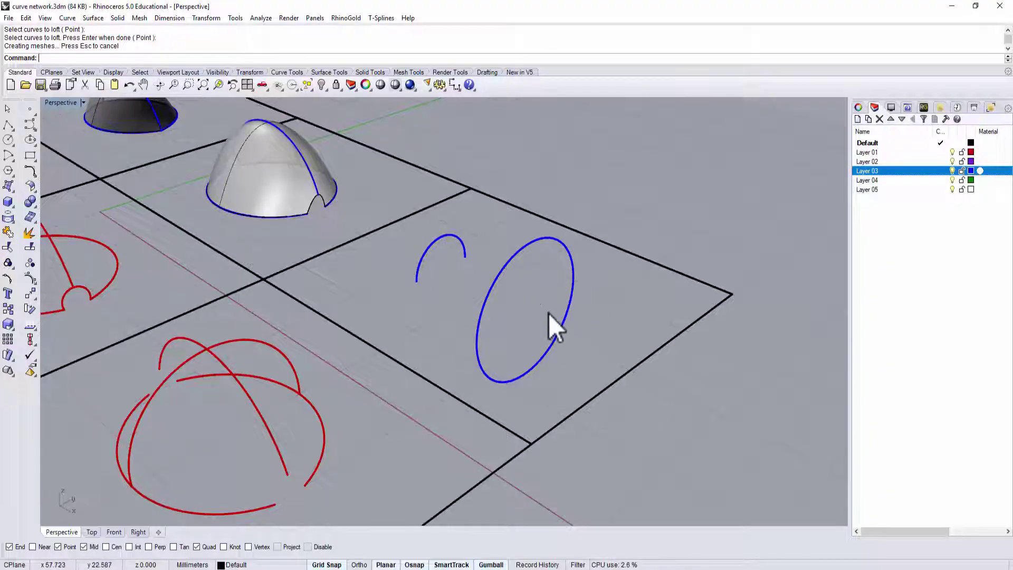
pyautogui.scroll(1, 499, 278)
pyautogui.click(457, 249)
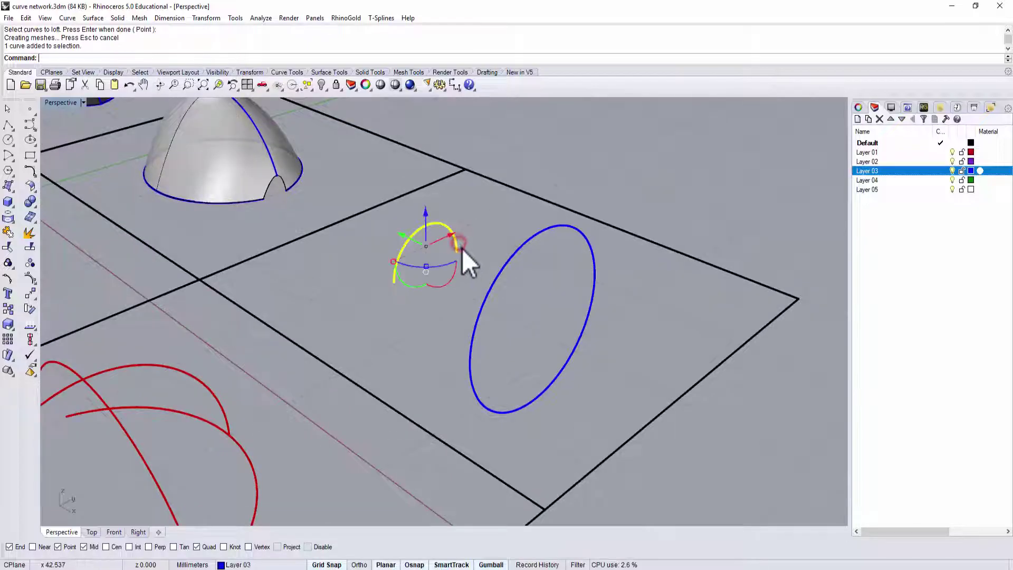
pyautogui.click(481, 256)
pyautogui.click(524, 245)
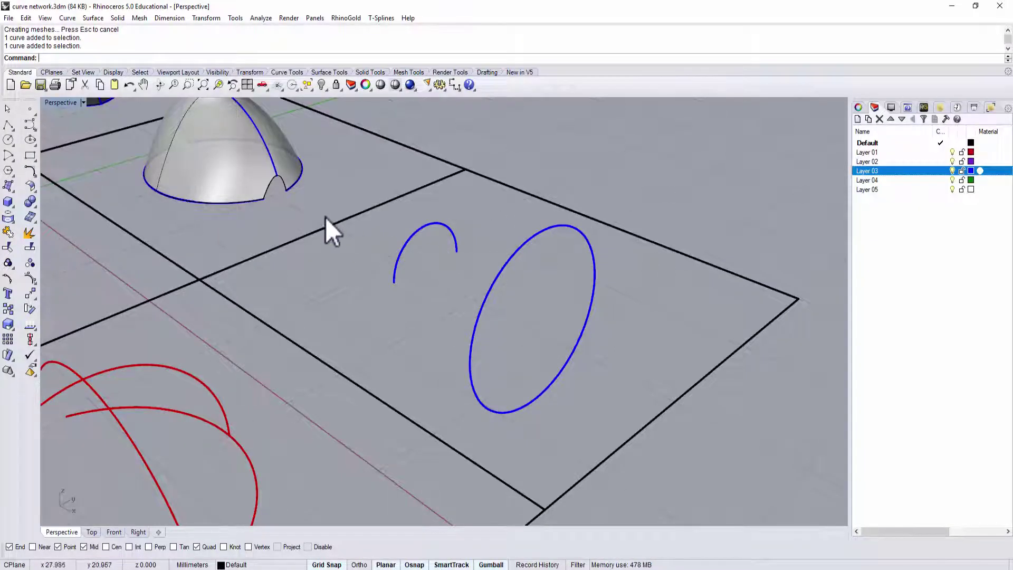
pyautogui.press('Return')
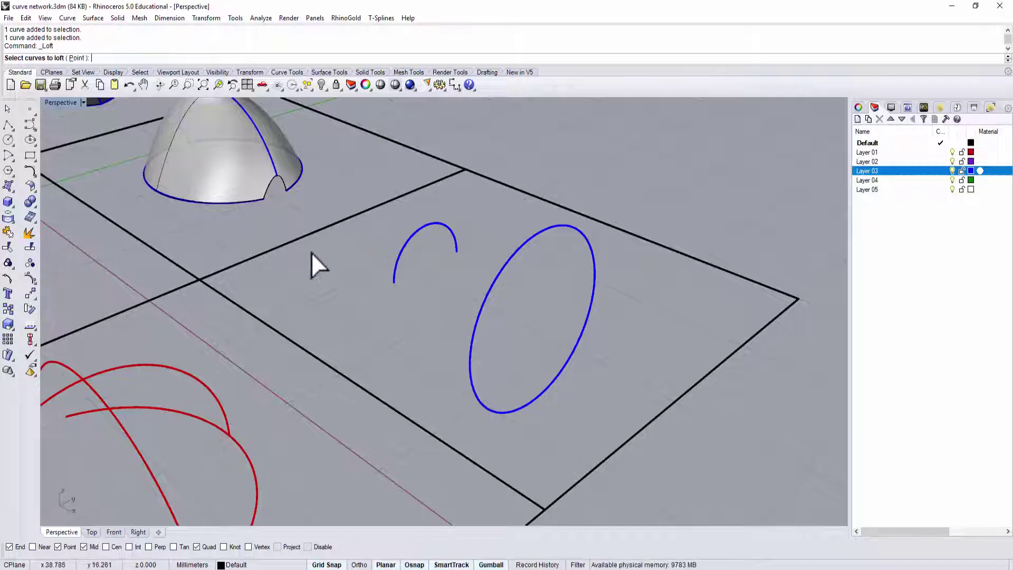
pyautogui.click(402, 248)
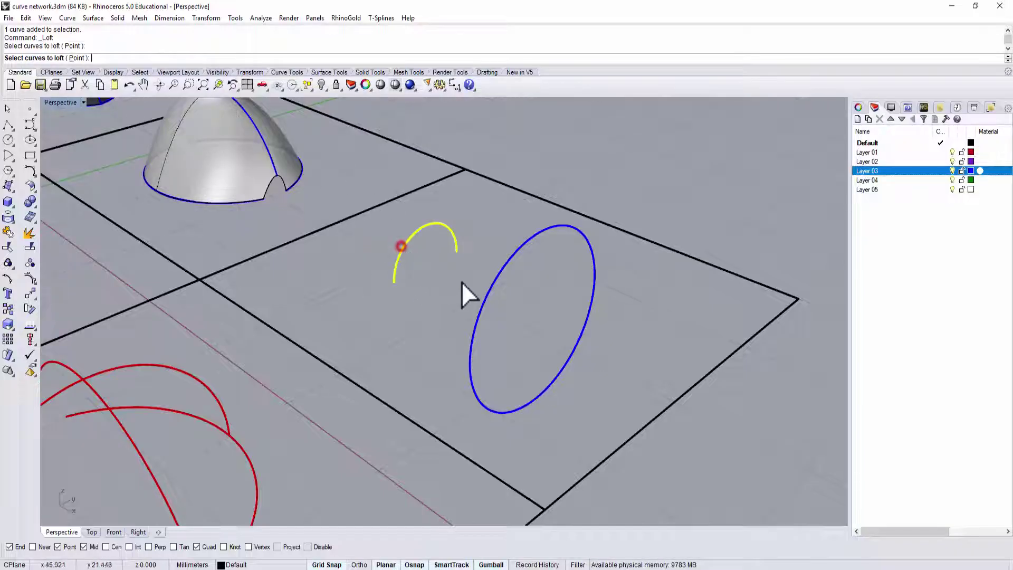
pyautogui.click(499, 269)
pyautogui.press('Return')
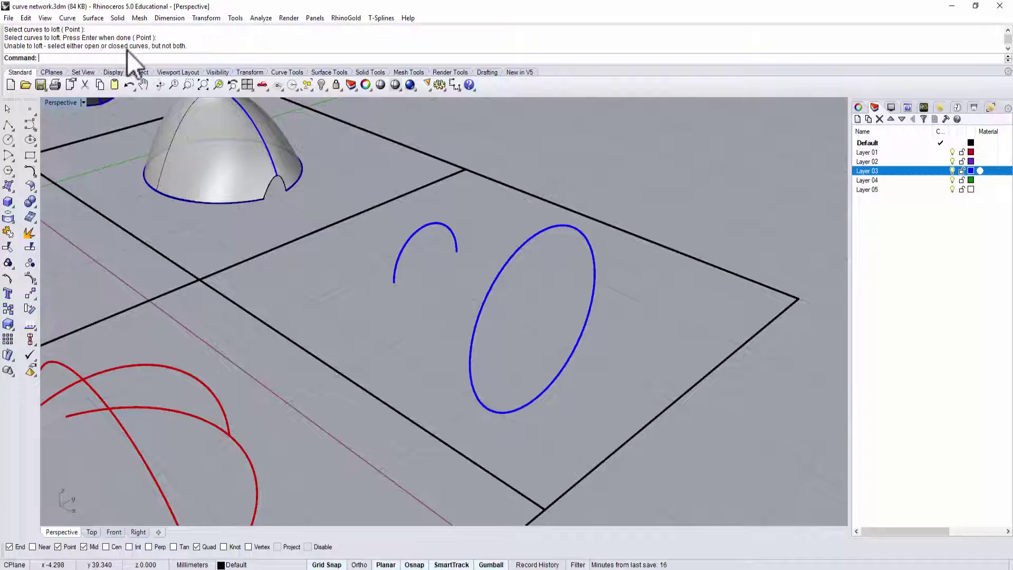
pyautogui.click(450, 242)
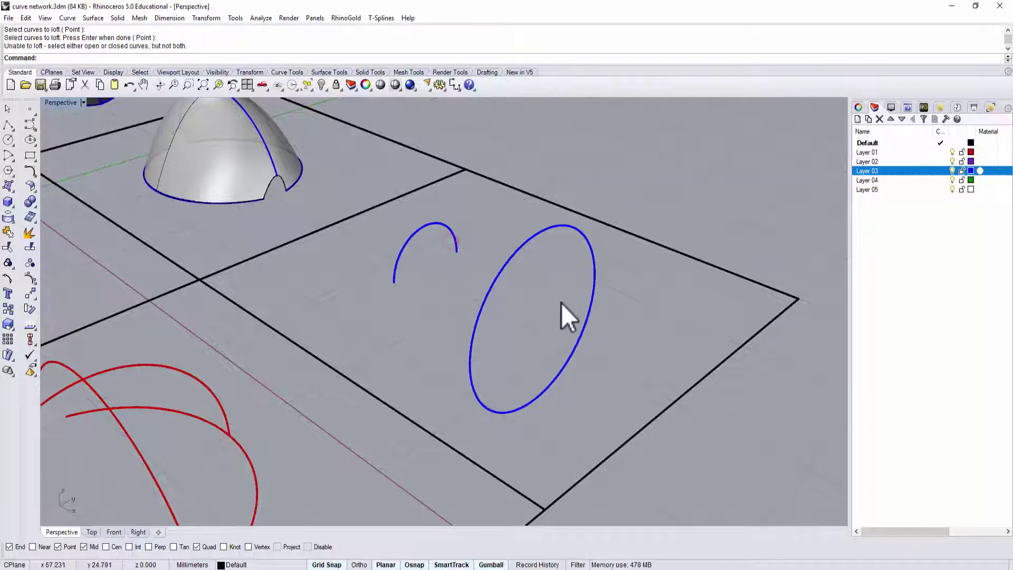
pyautogui.scroll(-2, 550, 297)
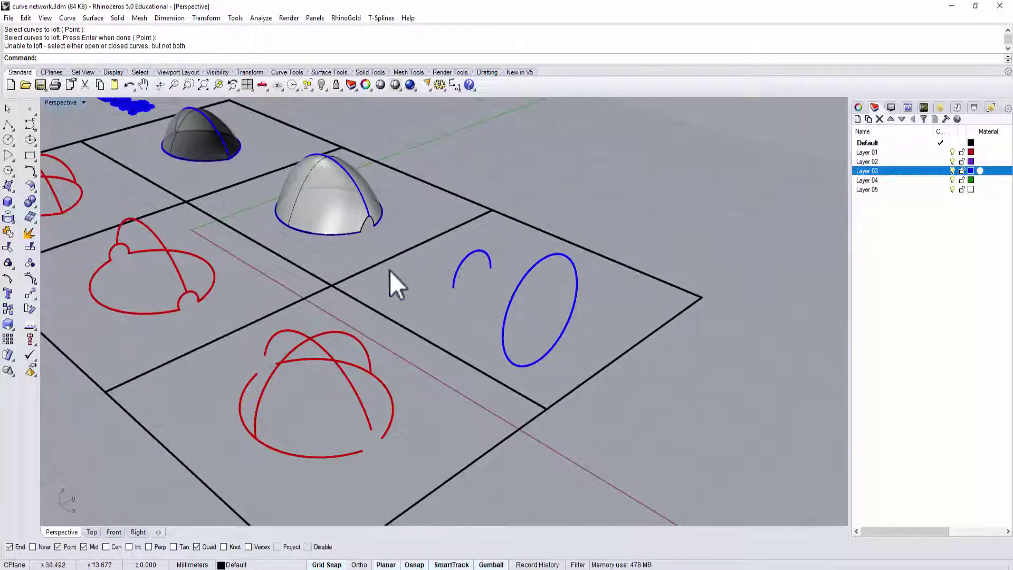
pyautogui.scroll(-2, 285, 254)
pyautogui.moveTo(285, 255)
pyautogui.mouseDown(button='right')
pyautogui.moveTo(355, 311)
pyautogui.moveTo(380, 351)
pyautogui.mouseUp(button='right')
pyautogui.scroll(2, 362, 283)
# Pan to the red curve network and select its base ellipse and two arcs.
pyautogui.moveTo(362, 283)
pyautogui.keyDown('shift'); pyautogui.mouseDown(button='right')
pyautogui.moveTo(426, 307)
pyautogui.moveTo(452, 336)
pyautogui.moveTo(464, 306)
pyautogui.mouseUp(button='right'); pyautogui.keyUp('shift')
pyautogui.scroll(2, 426, 307)
pyautogui.scroll(2, 426, 307)
pyautogui.scroll(-2, 459, 338)
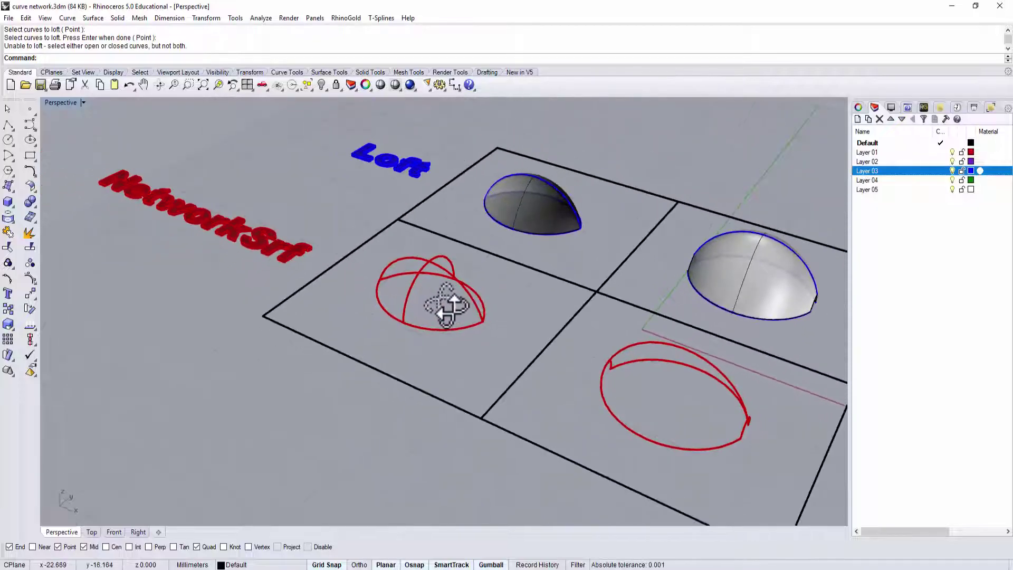
pyautogui.click(91, 18)
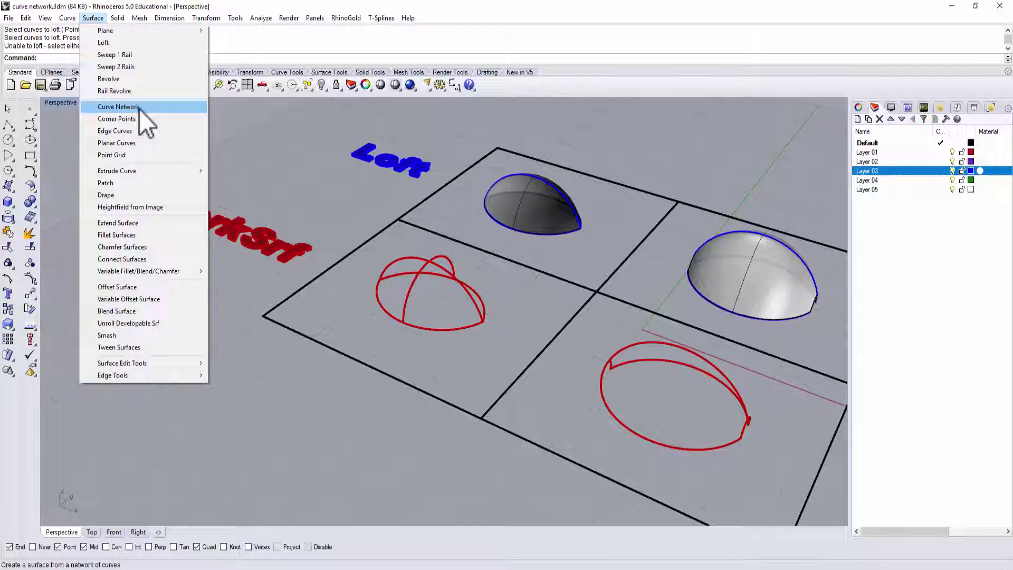
pyautogui.click(265, 176)
pyautogui.scroll(2, 489, 317)
pyautogui.scroll(2, 466, 296)
pyautogui.scroll(2, 469, 300)
pyautogui.moveTo(469, 292)
pyautogui.mouseDown(button='right')
pyautogui.moveTo(482, 277)
pyautogui.moveTo(612, 263)
pyautogui.moveTo(464, 278)
pyautogui.mouseUp(button='right')
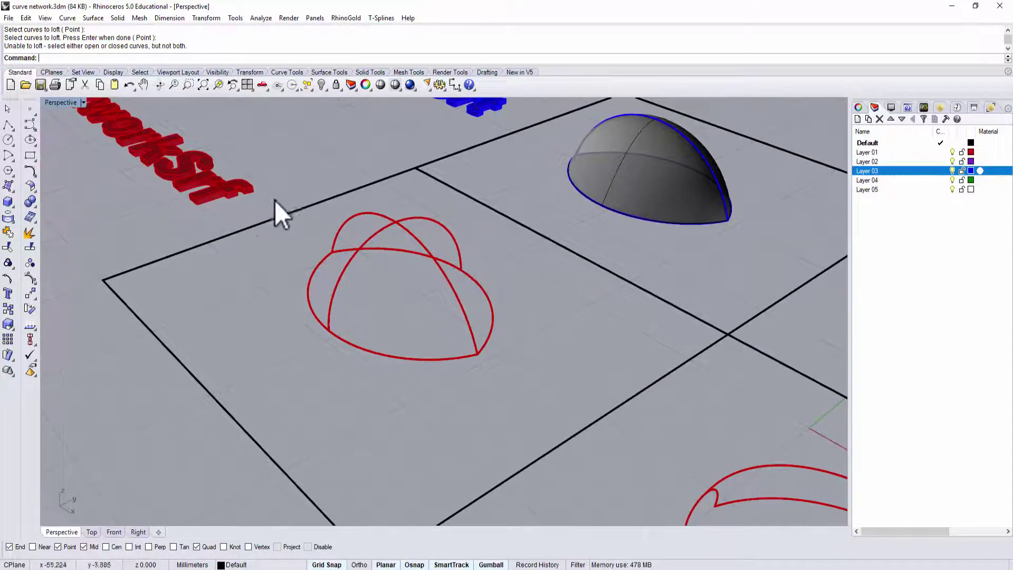
pyautogui.click(399, 358)
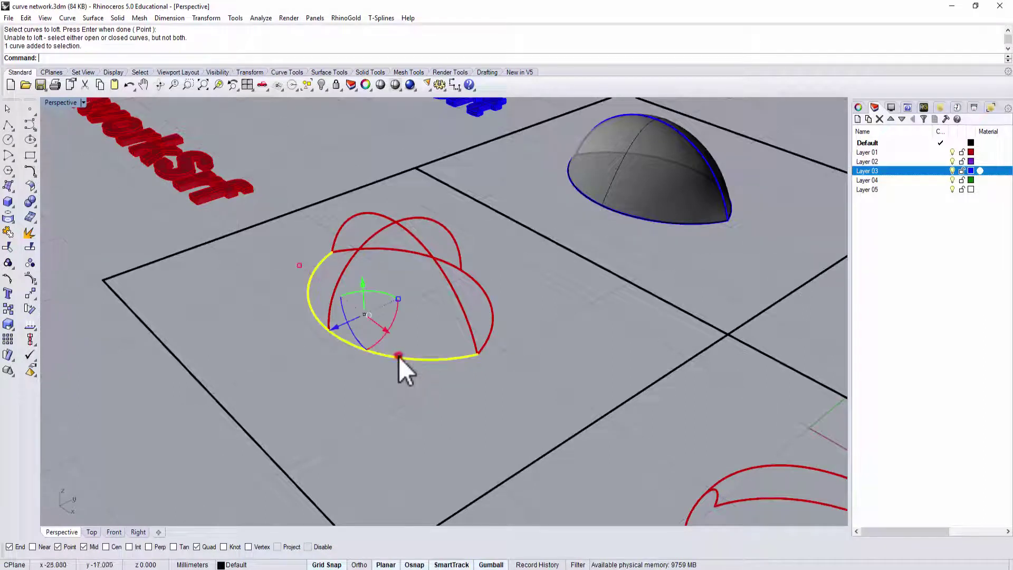
pyautogui.keyDown('shift'); pyautogui.click(460, 310); pyautogui.keyUp('shift')
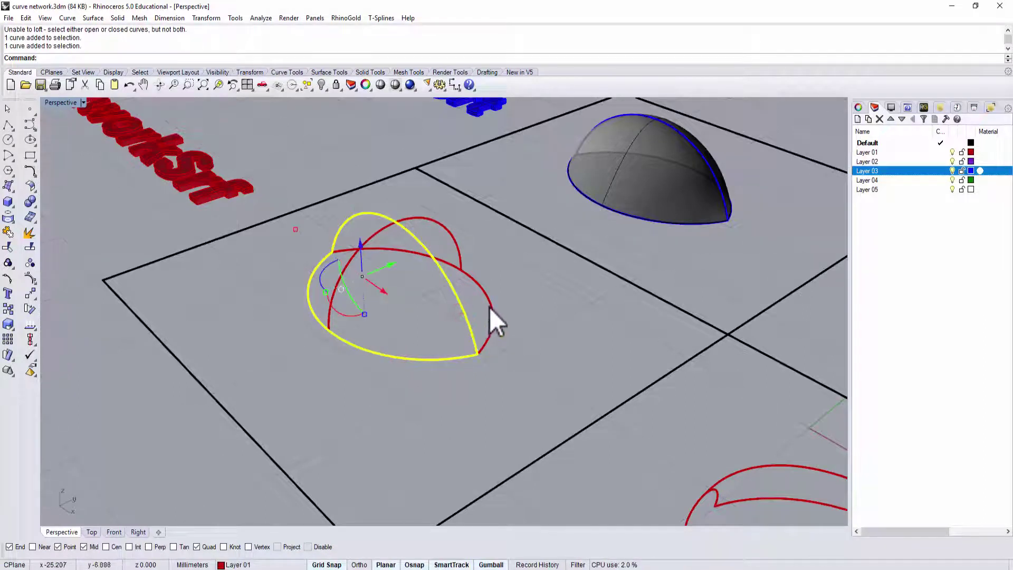
pyautogui.keyDown('shift'); pyautogui.click(491, 309); pyautogui.keyUp('shift')
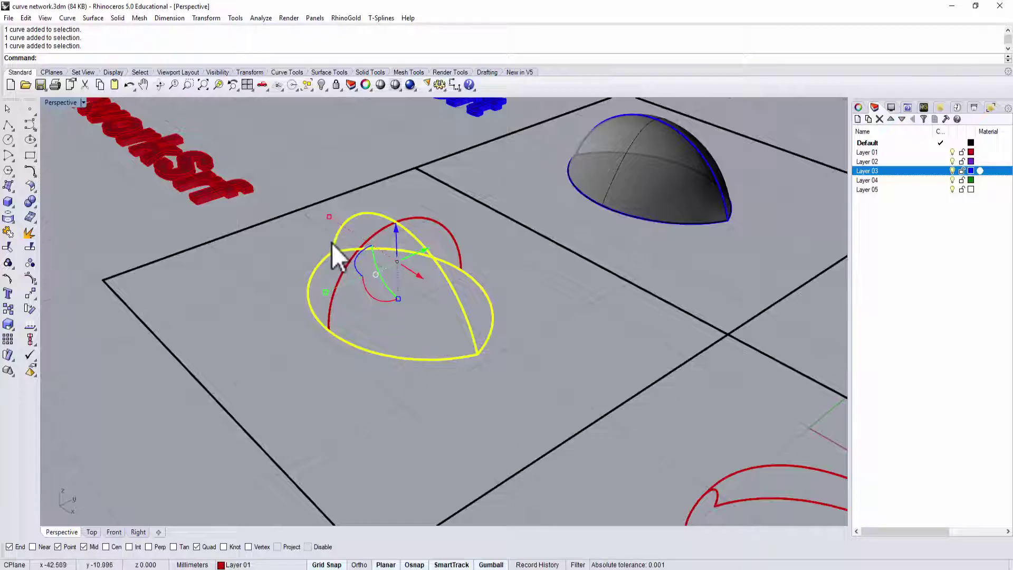
# Orbit around the red network, checking how the upper arc meets the ellipse.
pyautogui.moveTo(288, 305)
pyautogui.mouseDown(button='right')
pyautogui.moveTo(351, 381)
pyautogui.moveTo(218, 310)
pyautogui.mouseUp(button='right')
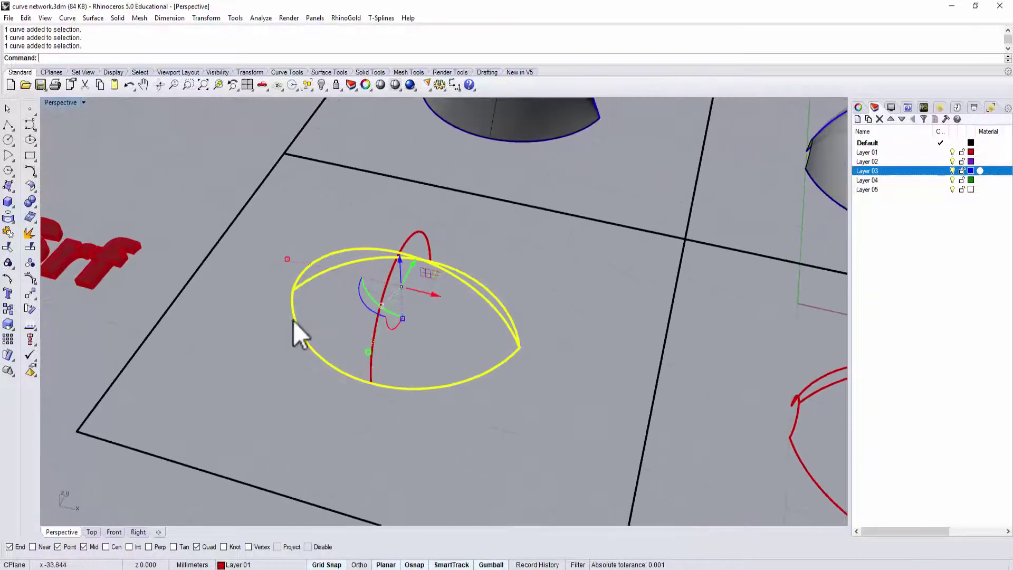
pyautogui.click(536, 387)
pyautogui.moveTo(536, 387); pyautogui.dragTo(443, 394, button='right')
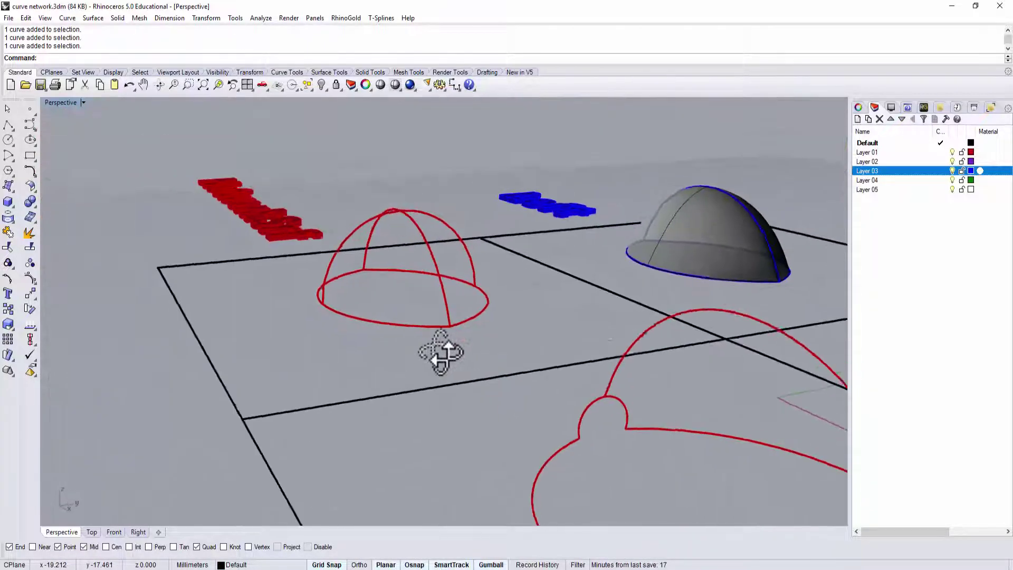
pyautogui.click(344, 259)
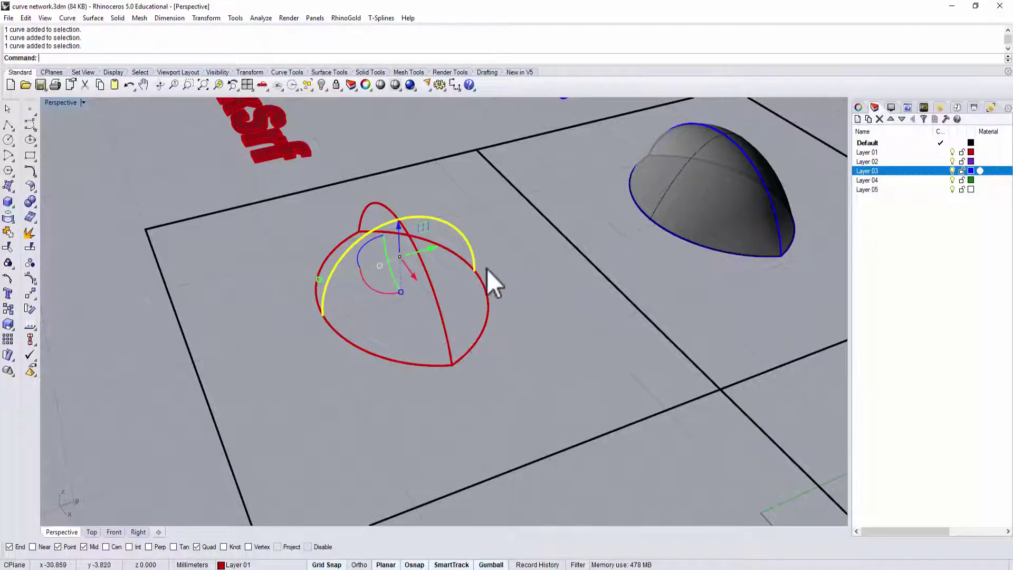
pyautogui.moveTo(488, 269)
pyautogui.mouseDown(button='right')
pyautogui.moveTo(369, 355)
pyautogui.moveTo(452, 400)
pyautogui.moveTo(441, 372)
pyautogui.moveTo(448, 385)
pyautogui.moveTo(572, 421)
pyautogui.moveTo(507, 398)
pyautogui.moveTo(507, 430)
pyautogui.mouseUp(button='right')
pyautogui.click(569, 420)
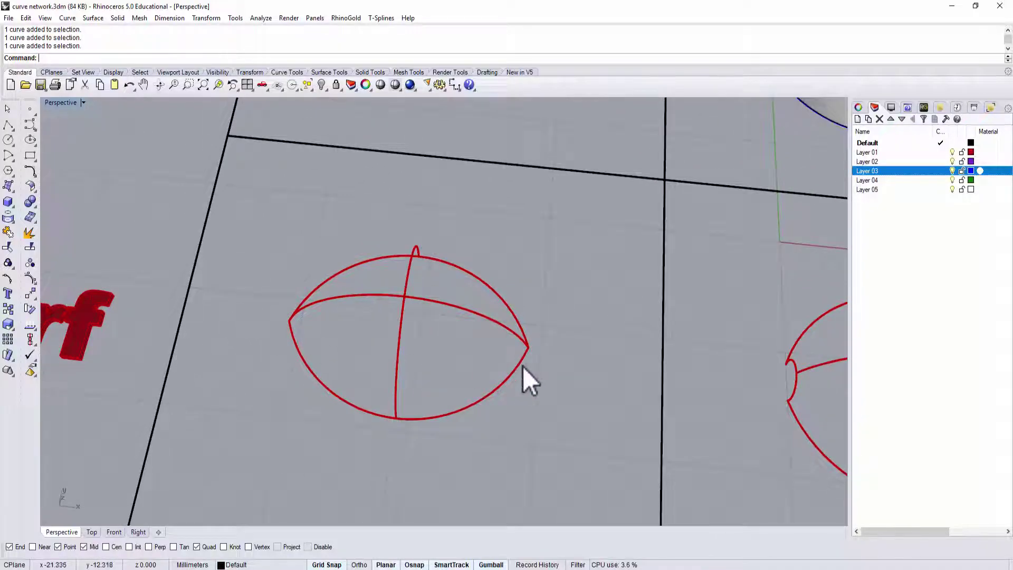
pyautogui.moveTo(524, 383)
pyautogui.mouseDown(button='right')
pyautogui.moveTo(543, 436)
pyautogui.moveTo(525, 414)
pyautogui.moveTo(544, 419)
pyautogui.moveTo(421, 336)
pyautogui.mouseUp(button='right')
pyautogui.moveTo(549, 386)
pyautogui.mouseDown(button='right')
pyautogui.moveTo(475, 340)
pyautogui.moveTo(502, 333)
pyautogui.moveTo(494, 354)
pyautogui.mouseUp(button='right')
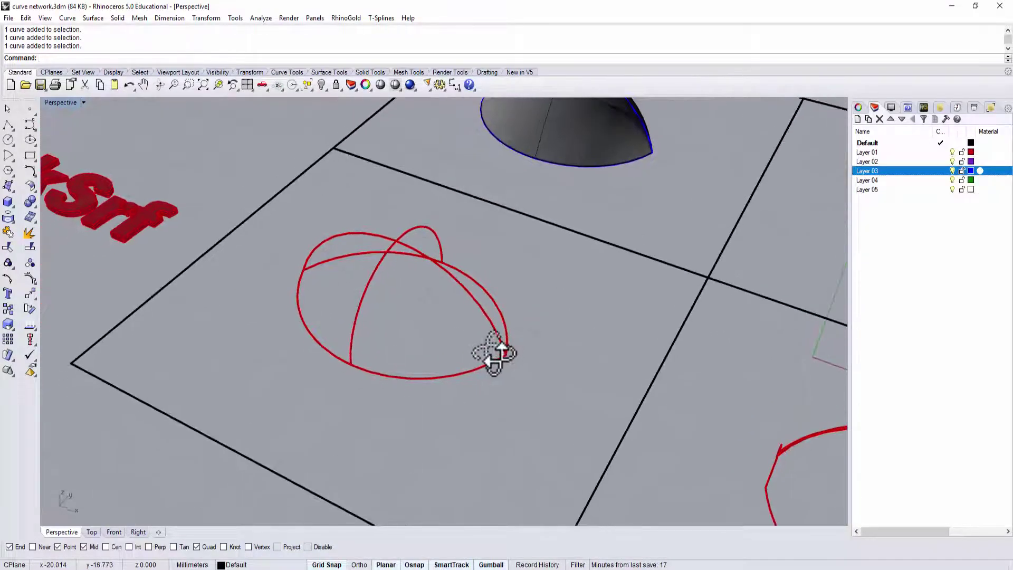
# Create a Curve Network surface from all the red curves with default settings.
pyautogui.click(94, 18)
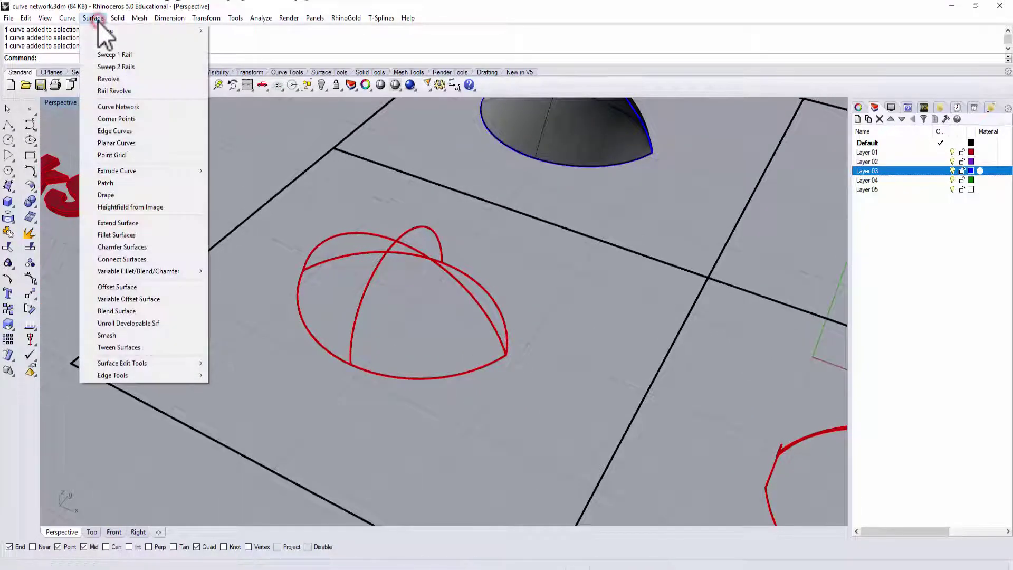
pyautogui.click(125, 111)
pyautogui.moveTo(492, 389)
pyautogui.mouseDown(button='right')
pyautogui.moveTo(470, 377)
pyautogui.moveTo(502, 403)
pyautogui.mouseUp(button='right')
pyautogui.moveTo(289, 277); pyautogui.dragTo(290, 279)
pyautogui.press('Return')
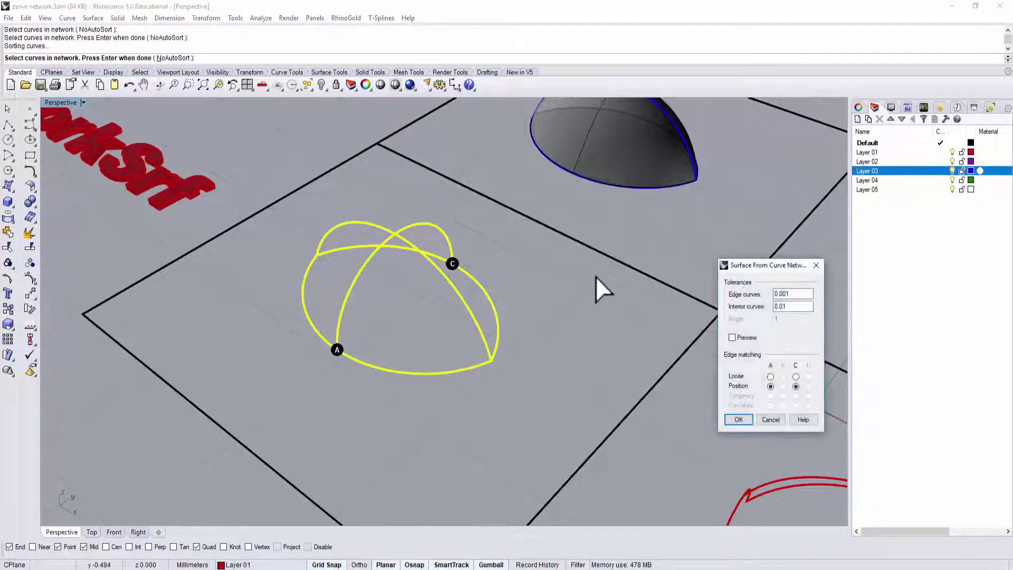
pyautogui.moveTo(755, 265); pyautogui.dragTo(702, 213)
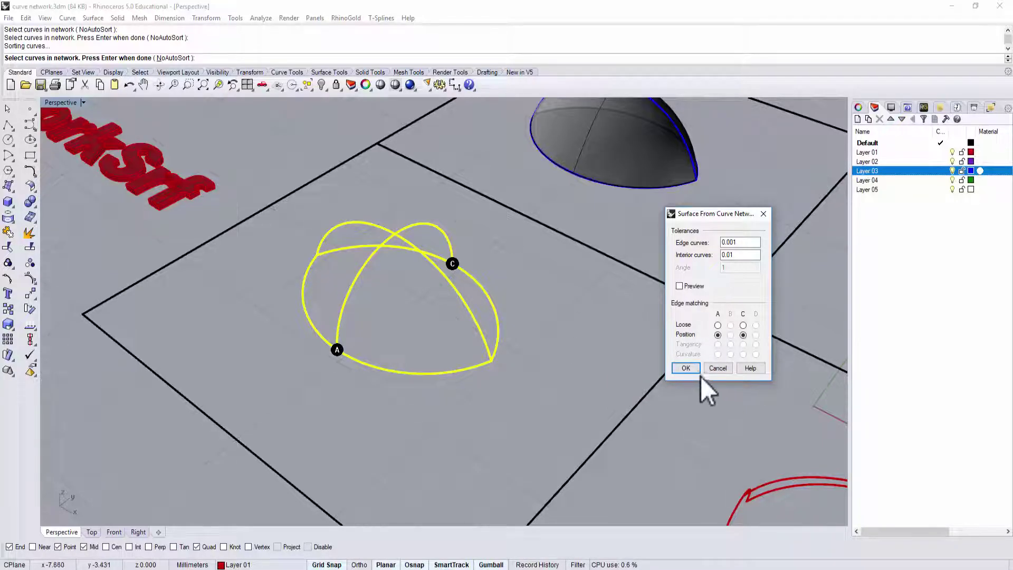
pyautogui.click(677, 368)
pyautogui.moveTo(527, 341)
pyautogui.mouseDown(button='right')
pyautogui.moveTo(690, 313)
pyautogui.moveTo(447, 360)
pyautogui.moveTo(425, 306)
pyautogui.mouseUp(button='right')
pyautogui.scroll(-1, 569, 285)
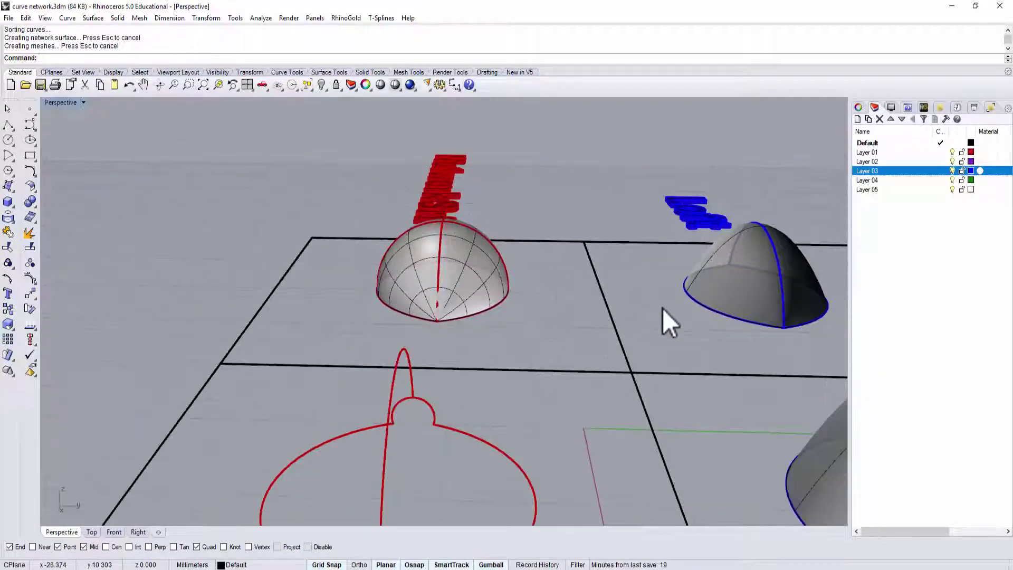
# Orbit to compare the two domes, briefly selecting an arc on the network dome.
pyautogui.keyDown('shift'); pyautogui.moveTo(663, 308); pyautogui.dragTo(545, 299, button='right'); pyautogui.keyUp('shift')
pyautogui.moveTo(589, 264); pyautogui.dragTo(608, 268, button='right')
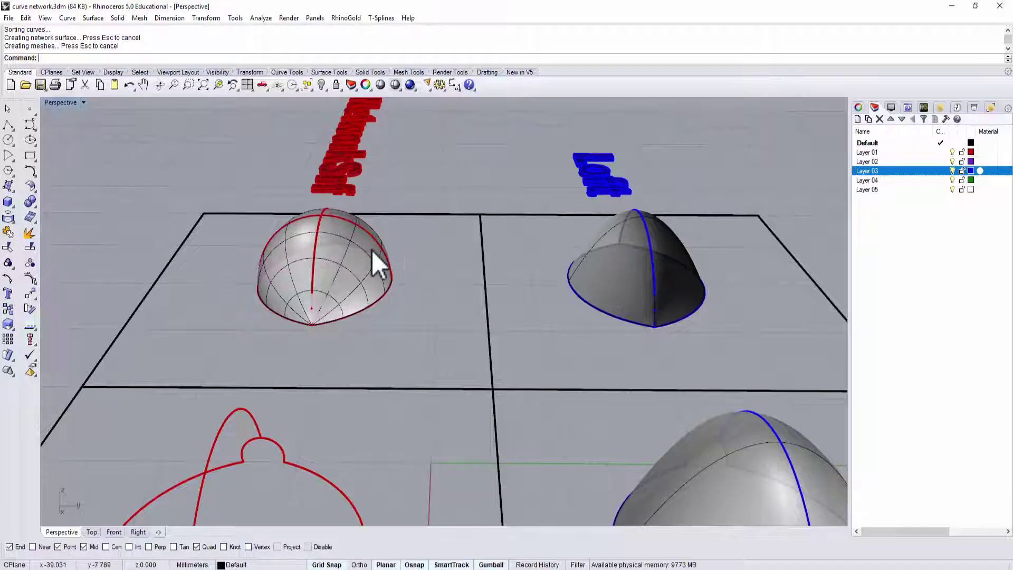
pyautogui.moveTo(367, 268); pyautogui.dragTo(323, 248, button='right')
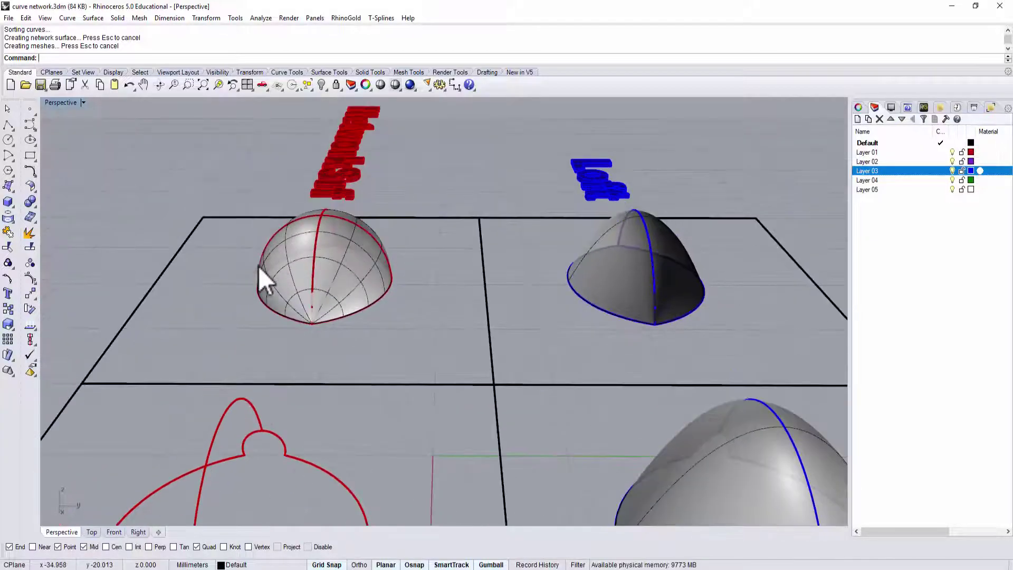
pyautogui.scroll(2, 276, 230)
pyautogui.click(282, 228)
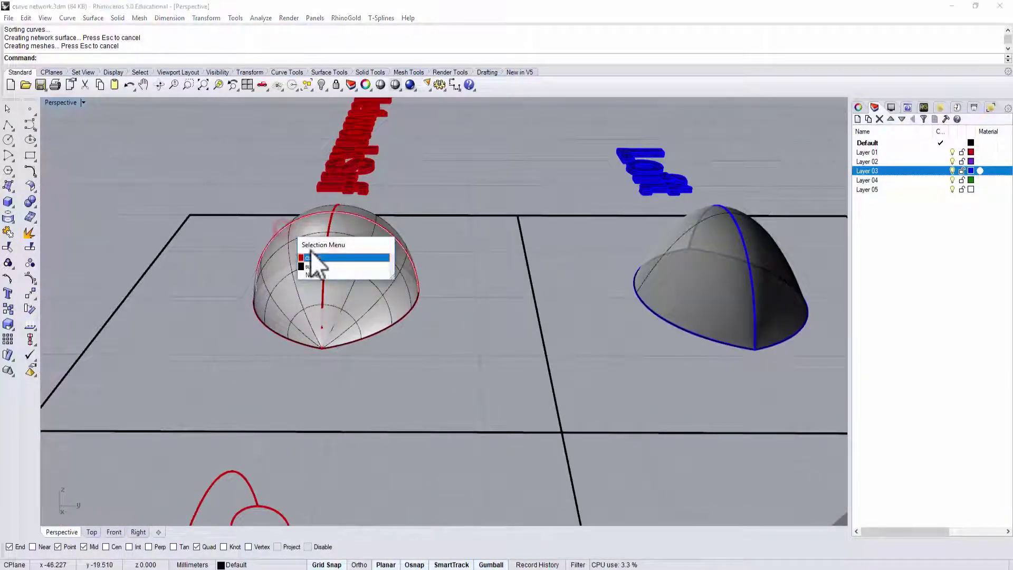
pyautogui.click(312, 257)
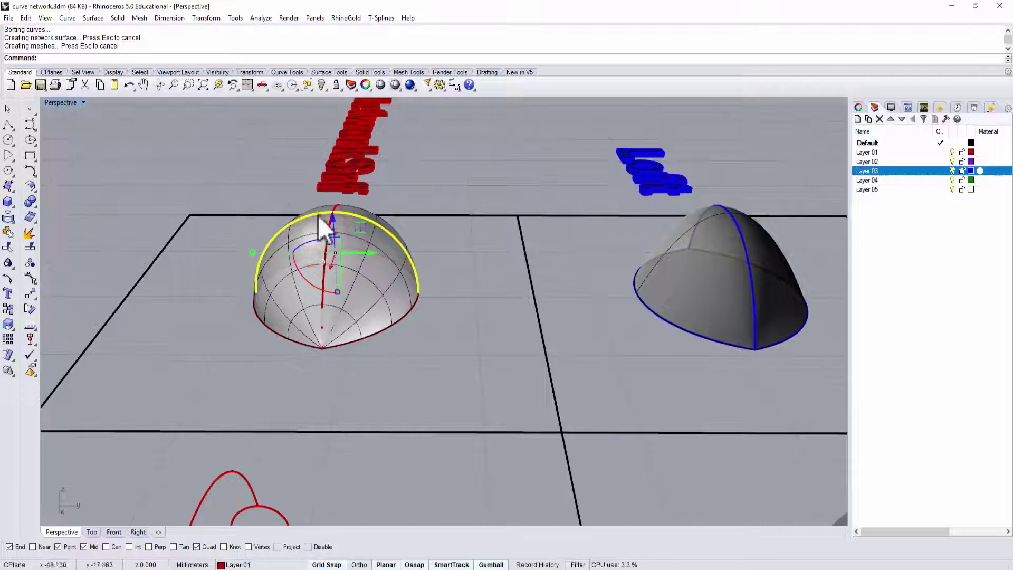
pyautogui.click(465, 296)
pyautogui.moveTo(467, 295); pyautogui.dragTo(487, 301, button='right')
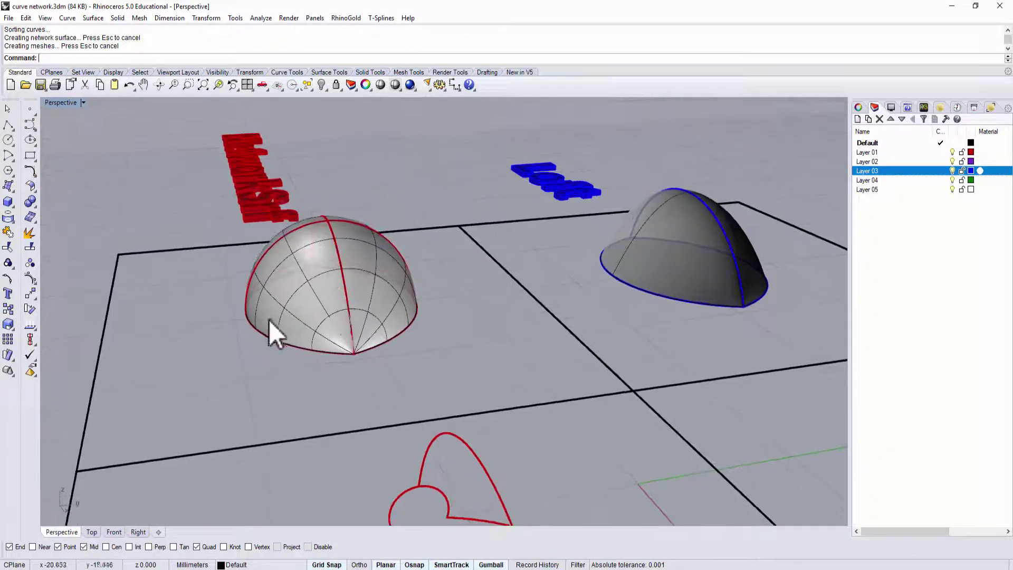
pyautogui.moveTo(669, 276)
pyautogui.mouseDown(button='right')
pyautogui.moveTo(663, 317)
pyautogui.moveTo(679, 325)
pyautogui.mouseUp(button='right')
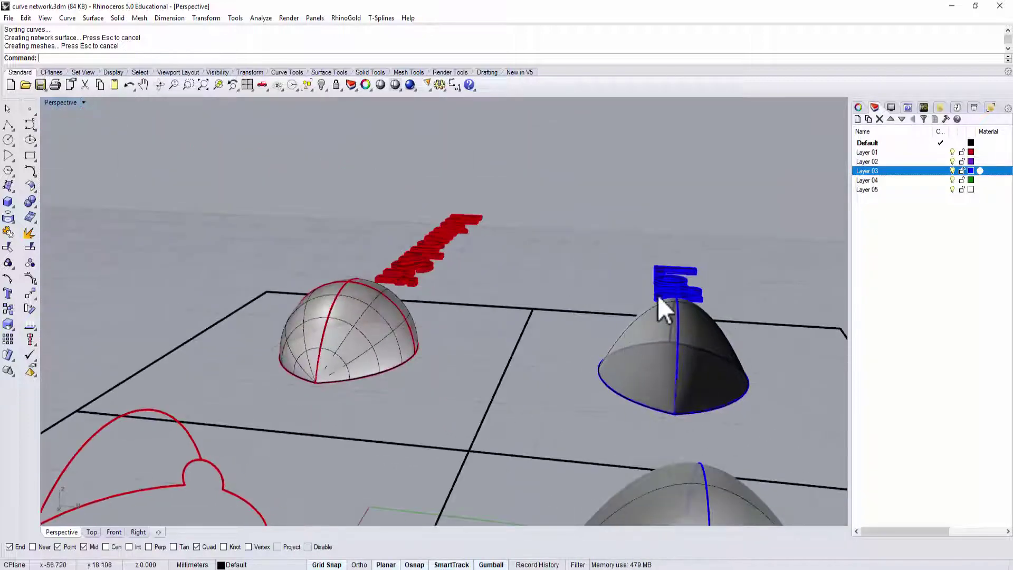
pyautogui.moveTo(679, 305); pyautogui.dragTo(669, 320, button='right')
# Turn on the blue Loft dome's control points and drag one to reshape its peak.
pyautogui.click(667, 313)
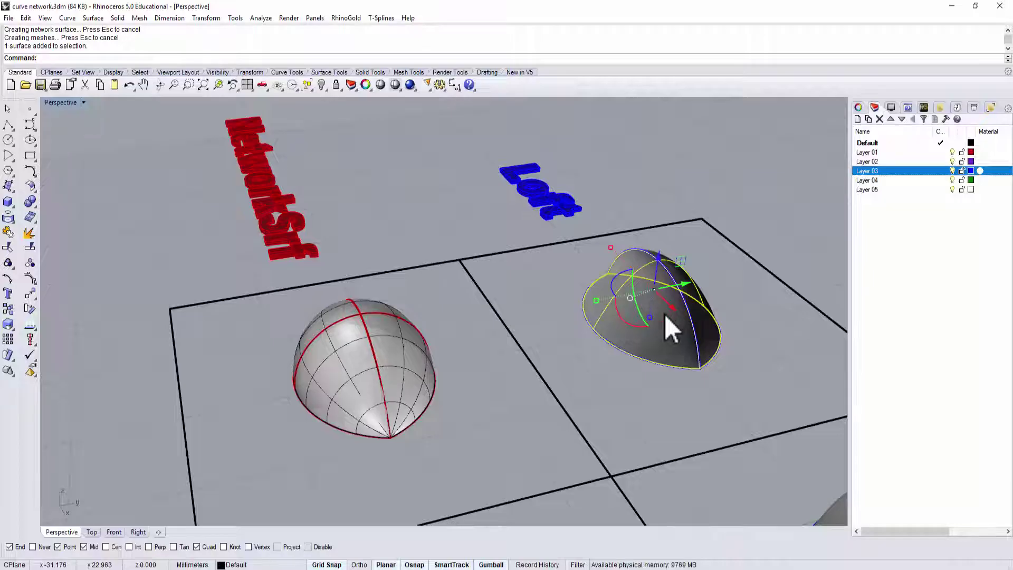
pyautogui.click(31, 279)
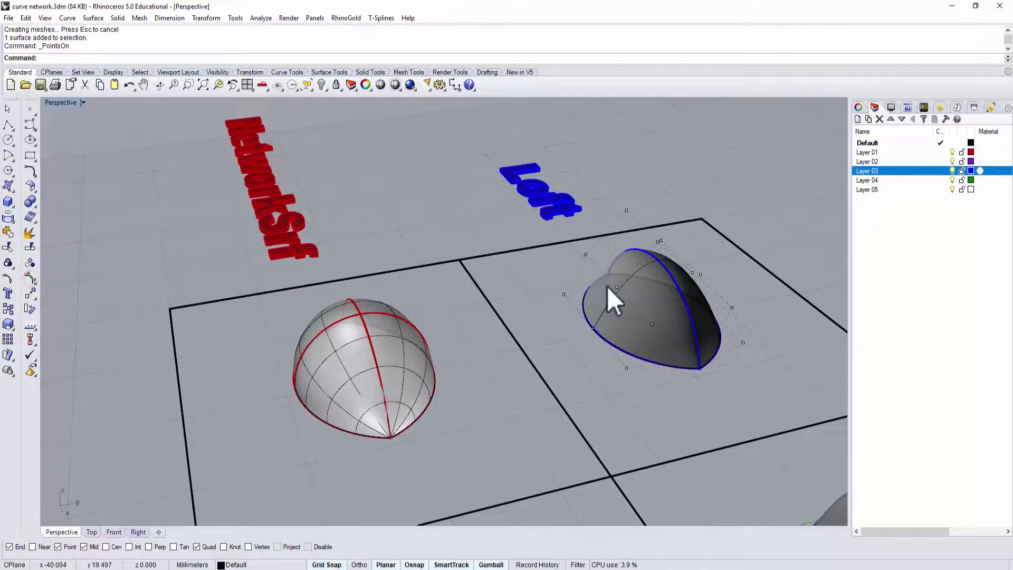
pyautogui.moveTo(610, 289)
pyautogui.mouseDown(button='right')
pyautogui.moveTo(579, 267)
pyautogui.moveTo(623, 316)
pyautogui.mouseUp(button='right')
pyautogui.click(624, 316)
pyautogui.moveTo(628, 321); pyautogui.dragTo(556, 289)
pyautogui.moveTo(556, 289)
pyautogui.mouseDown(button='right')
pyautogui.moveTo(623, 378)
pyautogui.moveTo(776, 317)
pyautogui.moveTo(718, 358)
pyautogui.moveTo(768, 324)
pyautogui.moveTo(746, 343)
pyautogui.mouseUp(button='right')
pyautogui.moveTo(388, 340)
pyautogui.mouseDown(button='right')
pyautogui.moveTo(501, 360)
pyautogui.moveTo(538, 423)
pyautogui.moveTo(543, 385)
pyautogui.moveTo(553, 410)
pyautogui.moveTo(677, 424)
pyautogui.moveTo(482, 361)
pyautogui.moveTo(357, 356)
pyautogui.moveTo(363, 364)
pyautogui.moveTo(351, 334)
pyautogui.mouseUp(button='right')
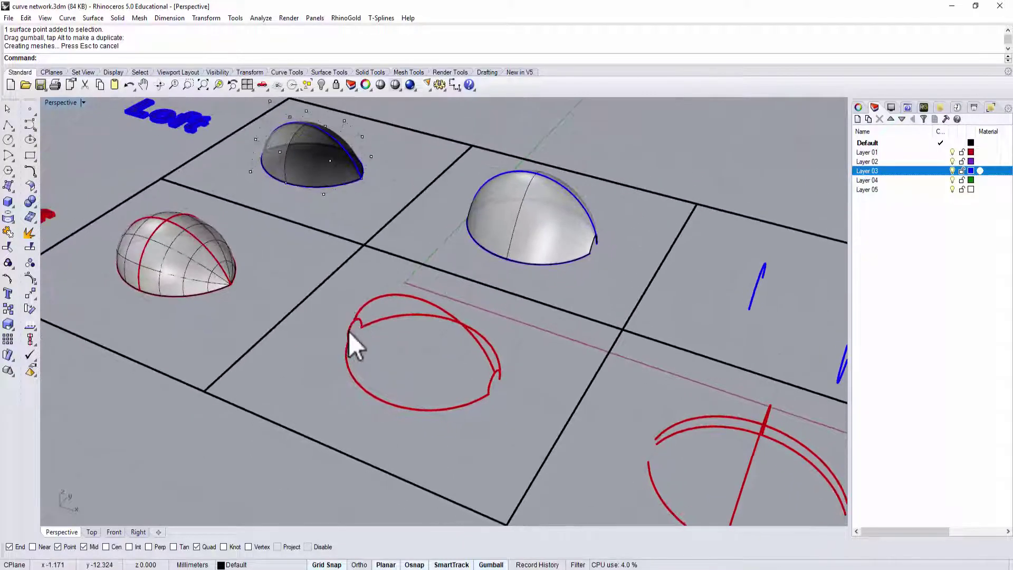
# Hide two small red segments and inspect the outline parts and vertical arc.
pyautogui.click(348, 331)
pyautogui.click(491, 381)
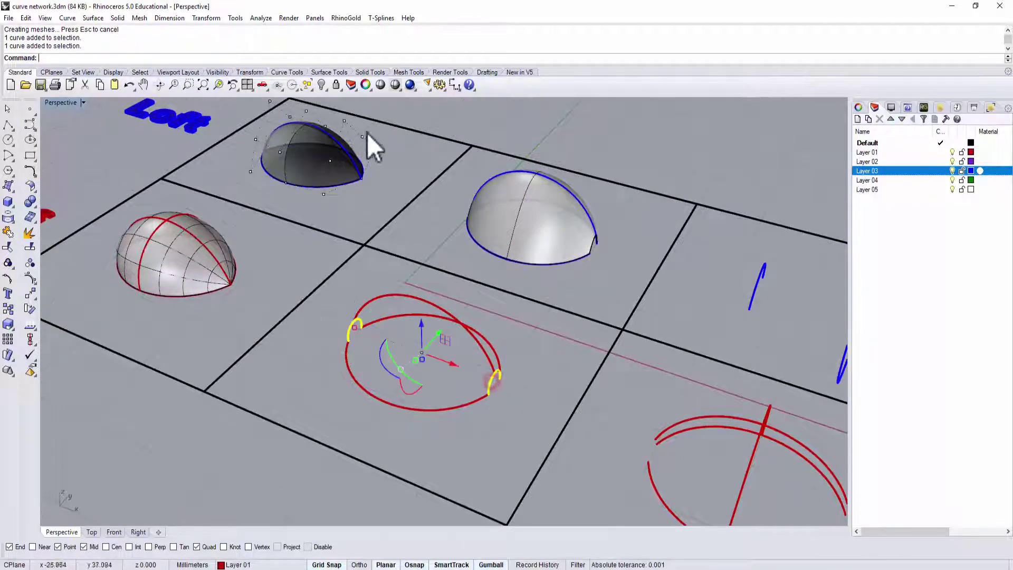
pyautogui.click(323, 85)
pyautogui.moveTo(498, 396)
pyautogui.mouseDown(button='right')
pyautogui.moveTo(532, 385)
pyautogui.moveTo(464, 355)
pyautogui.moveTo(386, 366)
pyautogui.mouseUp(button='right')
pyautogui.click(368, 375)
pyautogui.click(398, 337)
pyautogui.click(426, 365)
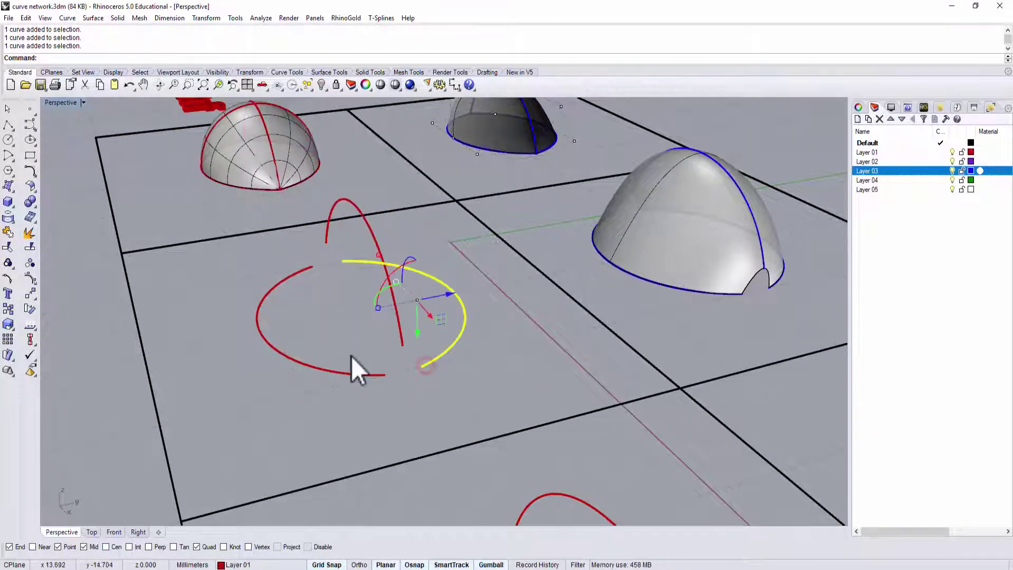
pyautogui.moveTo(428, 378)
pyautogui.mouseDown(button='right')
pyautogui.moveTo(520, 407)
pyautogui.moveTo(559, 380)
pyautogui.moveTo(563, 401)
pyautogui.moveTo(567, 385)
pyautogui.moveTo(549, 403)
pyautogui.moveTo(497, 402)
pyautogui.moveTo(482, 391)
pyautogui.mouseUp(button='right')
pyautogui.press('Escape')
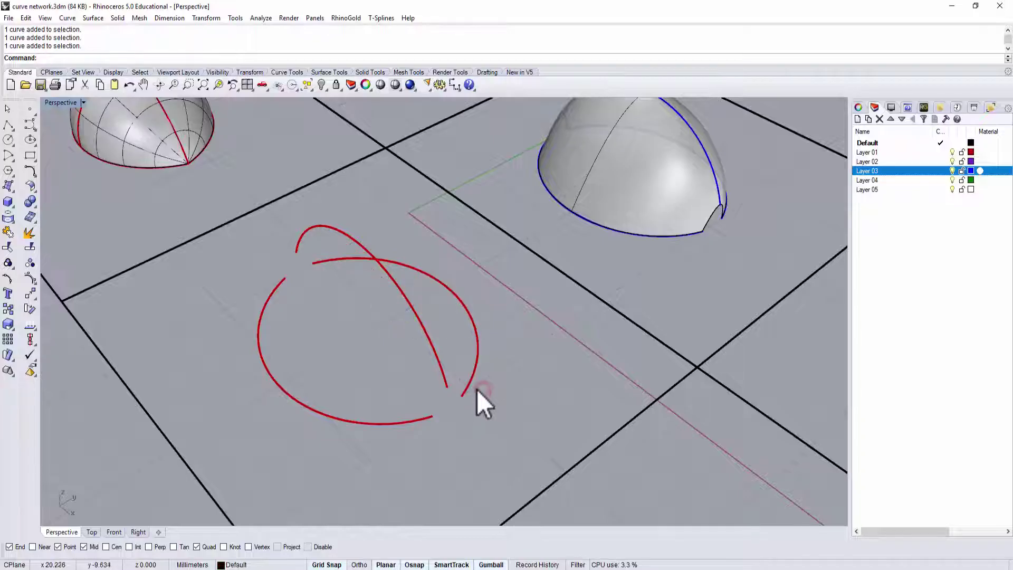
# Unhide the small segments and check the two notch arcs from several angles.
pyautogui.click(400, 421)
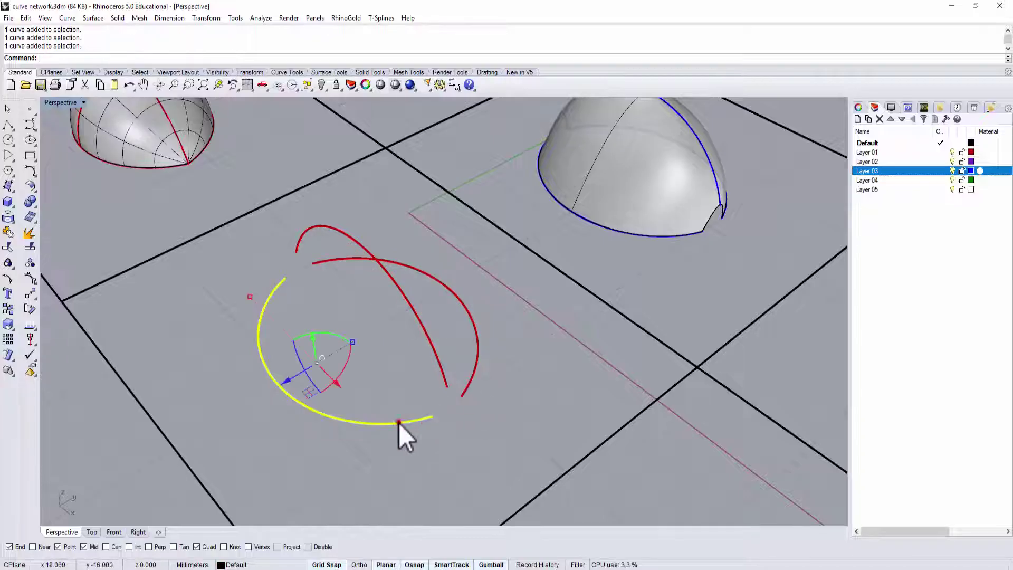
pyautogui.click(441, 373)
pyautogui.moveTo(474, 384)
pyautogui.mouseDown(button='right')
pyautogui.moveTo(486, 436)
pyautogui.moveTo(583, 453)
pyautogui.moveTo(583, 487)
pyautogui.mouseUp(button='right')
pyautogui.click(284, 387)
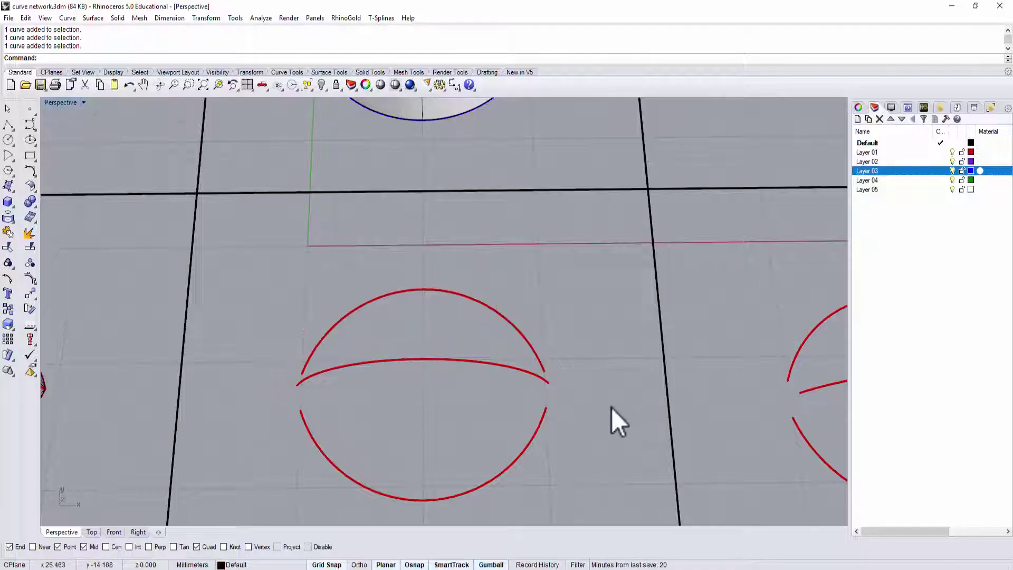
pyautogui.moveTo(598, 394)
pyautogui.mouseDown(button='right')
pyautogui.moveTo(494, 335)
pyautogui.moveTo(550, 369)
pyautogui.moveTo(452, 363)
pyautogui.mouseUp(button='right')
pyautogui.click(321, 85)
pyautogui.click(435, 360)
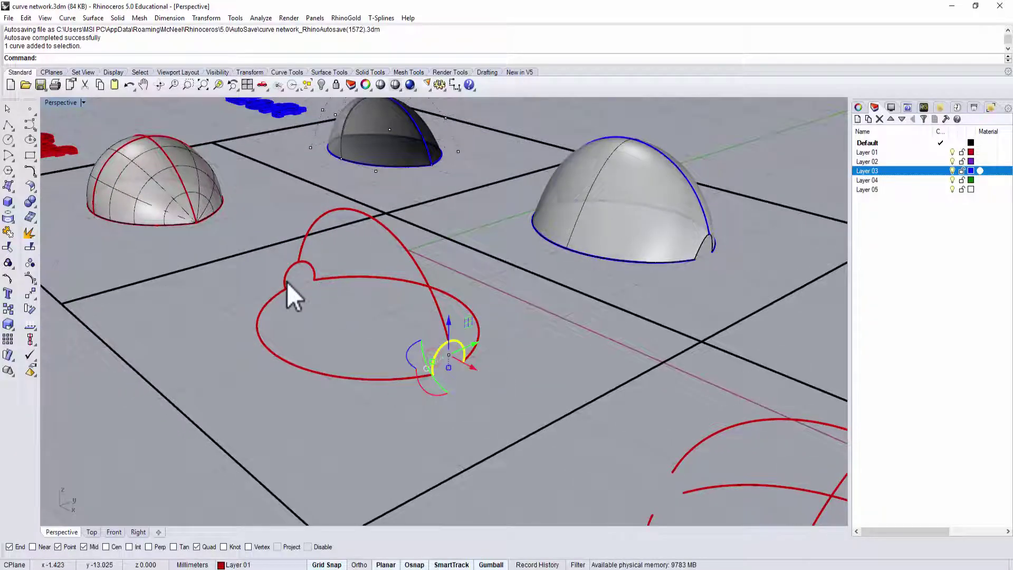
pyautogui.click(287, 282)
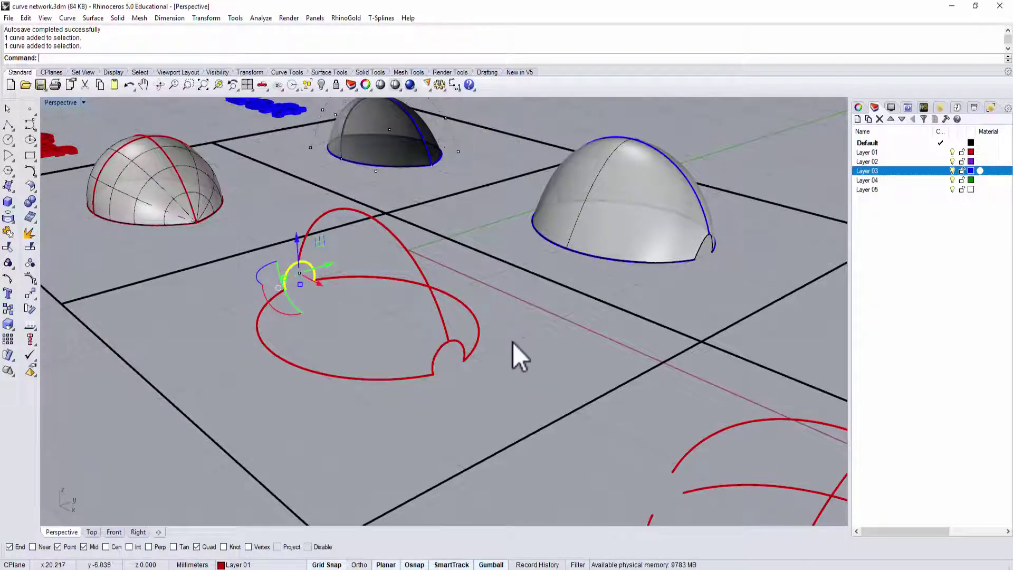
pyautogui.moveTo(512, 342)
pyautogui.mouseDown(button='right')
pyautogui.moveTo(509, 384)
pyautogui.moveTo(524, 372)
pyautogui.mouseUp(button='right')
pyautogui.press('Escape')
# Create a Curve Network surface from the notched outline and crossing arc, with Preview on.
pyautogui.click(95, 19)
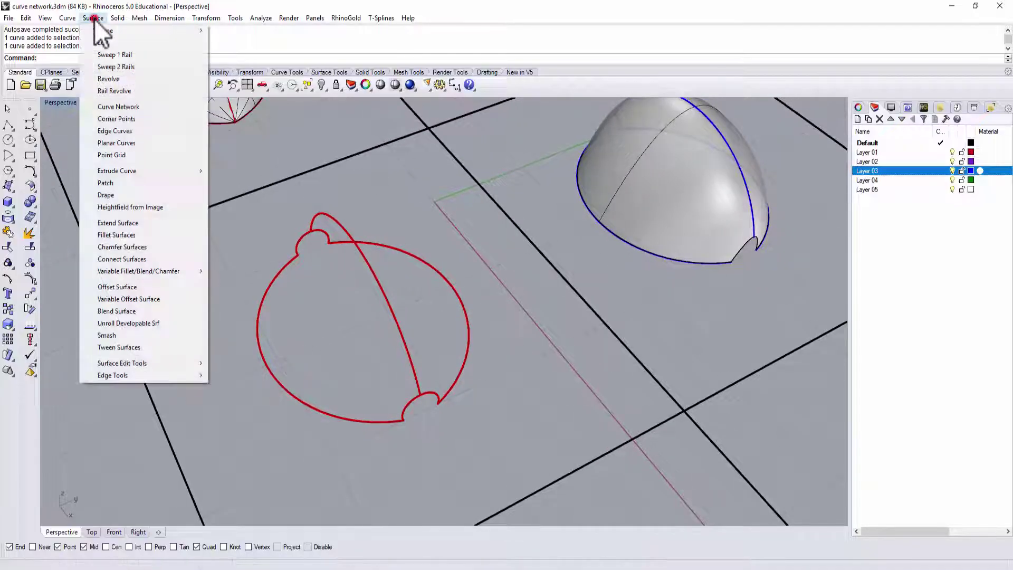
pyautogui.click(101, 111)
pyautogui.moveTo(191, 210); pyautogui.dragTo(493, 462)
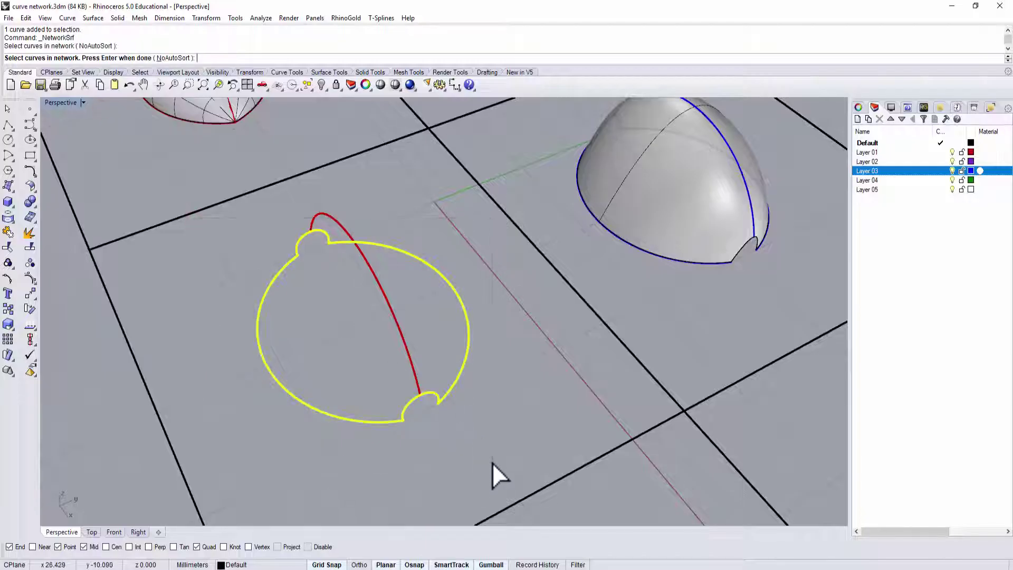
pyautogui.click(410, 352)
pyautogui.rightClick(517, 376)
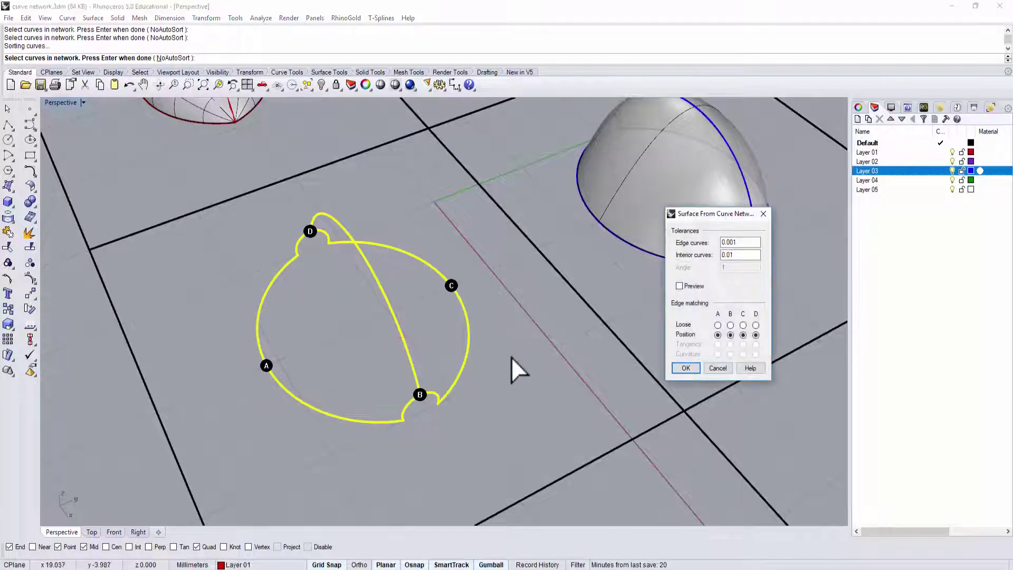
pyautogui.click(679, 286)
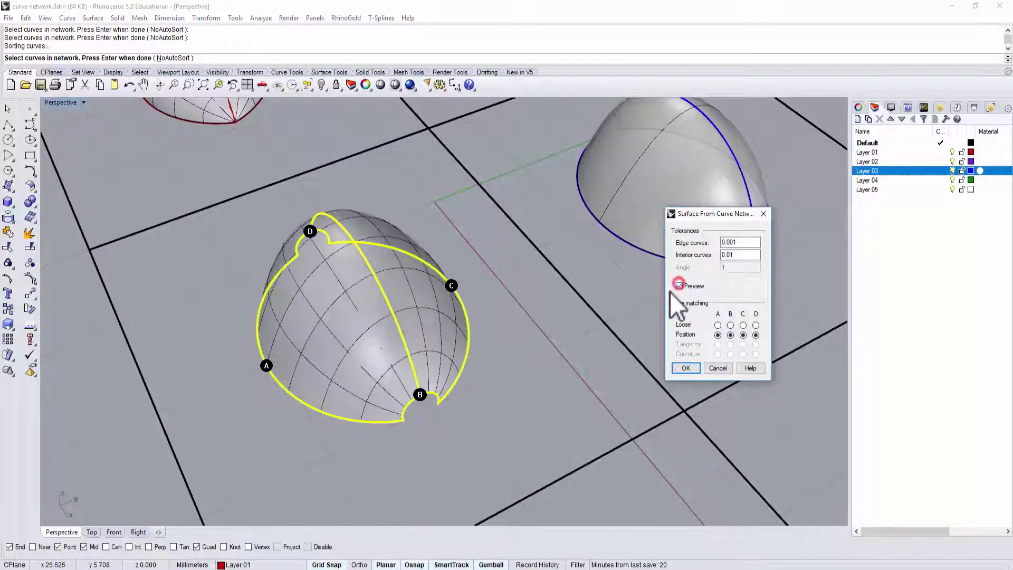
pyautogui.click(686, 368)
pyautogui.moveTo(344, 372)
pyautogui.mouseDown(button='right')
pyautogui.moveTo(507, 364)
pyautogui.moveTo(593, 340)
pyautogui.moveTo(473, 340)
pyautogui.moveTo(464, 364)
pyautogui.mouseUp(button='right')
pyautogui.scroll(-2, 490, 354)
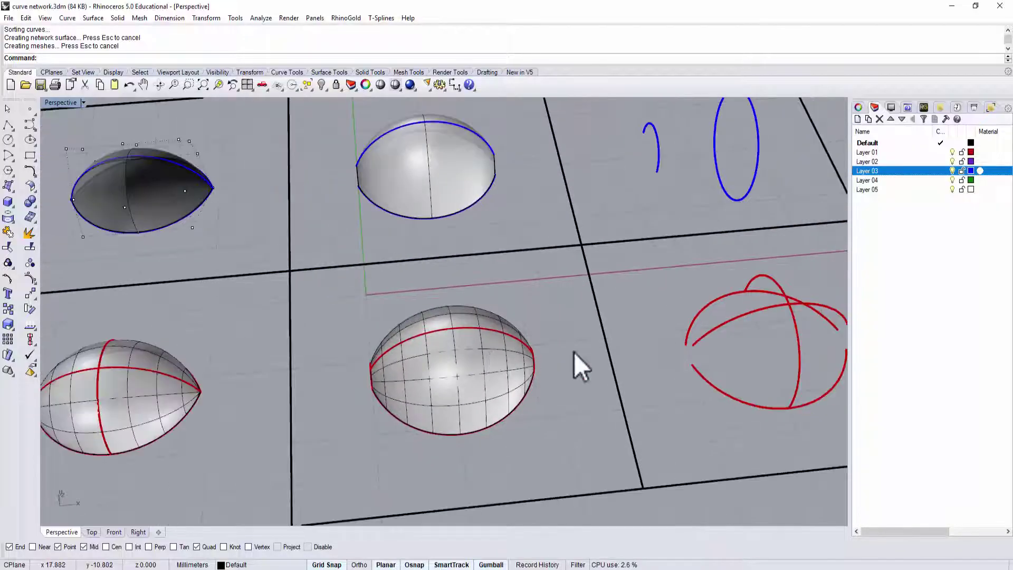
pyautogui.moveTo(757, 360)
pyautogui.keyDown('shift'); pyautogui.mouseDown(button='right')
pyautogui.moveTo(678, 340)
pyautogui.moveTo(452, 344)
pyautogui.mouseUp(button='right'); pyautogui.keyUp('shift')
pyautogui.moveTo(615, 365)
pyautogui.mouseDown(button='right')
pyautogui.moveTo(471, 340)
pyautogui.moveTo(474, 333)
pyautogui.mouseUp(button='right')
pyautogui.scroll(2, 460, 342)
pyautogui.moveTo(388, 296); pyautogui.dragTo(407, 328, button='right')
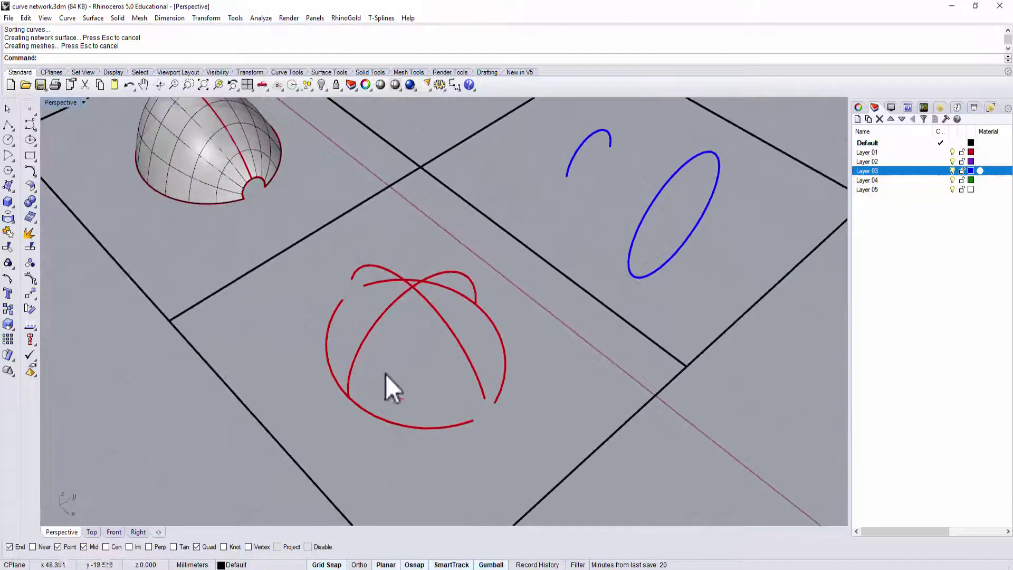
pyautogui.click(387, 420)
pyautogui.click(464, 366)
pyautogui.click(504, 356)
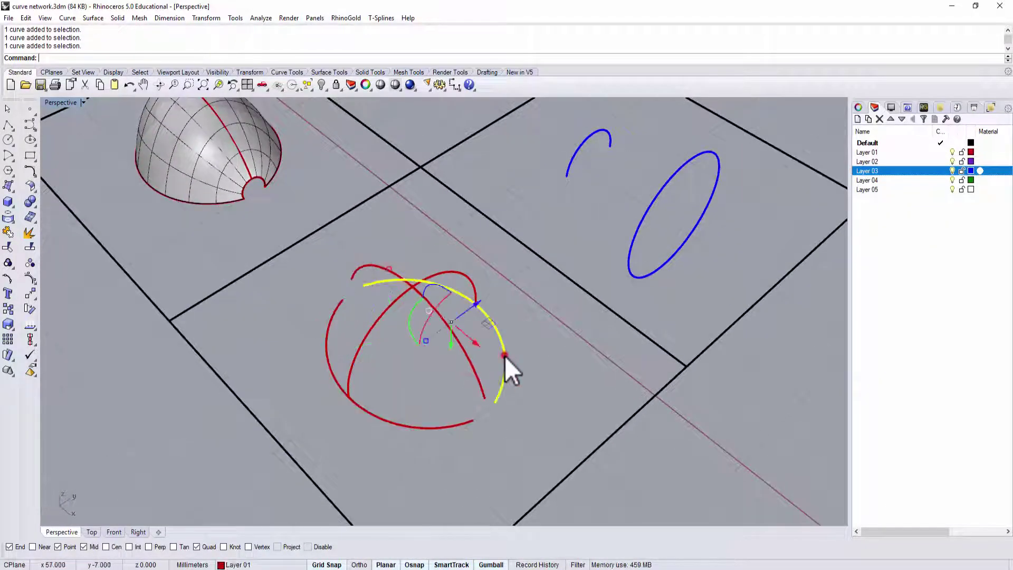
pyautogui.press('Escape')
pyautogui.moveTo(394, 362)
pyautogui.mouseDown(button='right')
pyautogui.moveTo(425, 396)
pyautogui.moveTo(404, 380)
pyautogui.mouseUp(button='right')
pyautogui.click(412, 381)
pyautogui.press('Escape')
pyautogui.moveTo(462, 403)
pyautogui.mouseDown(button='right')
pyautogui.moveTo(470, 385)
pyautogui.moveTo(455, 342)
pyautogui.mouseUp(button='right')
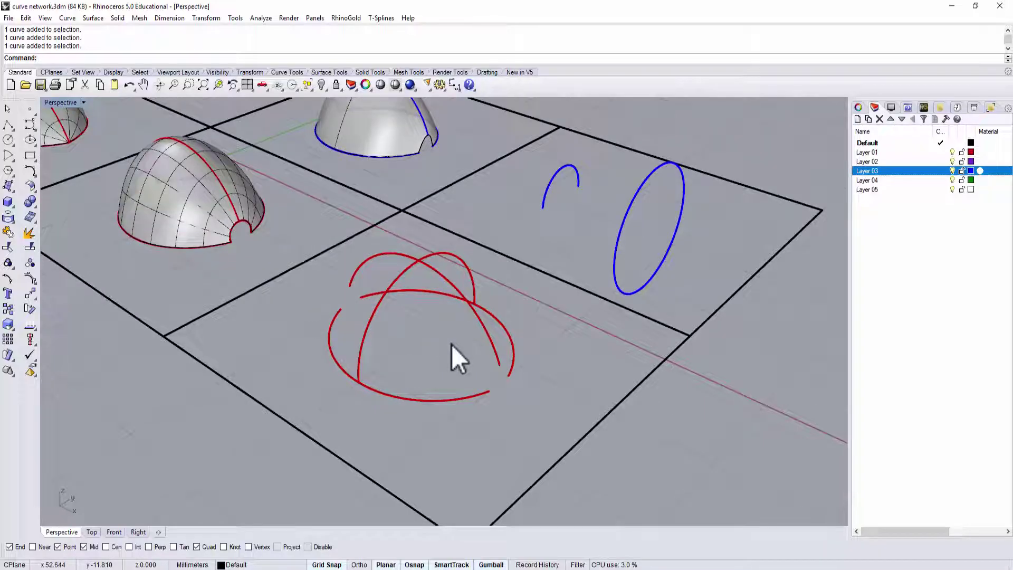
pyautogui.moveTo(452, 345); pyautogui.dragTo(441, 358, button='right')
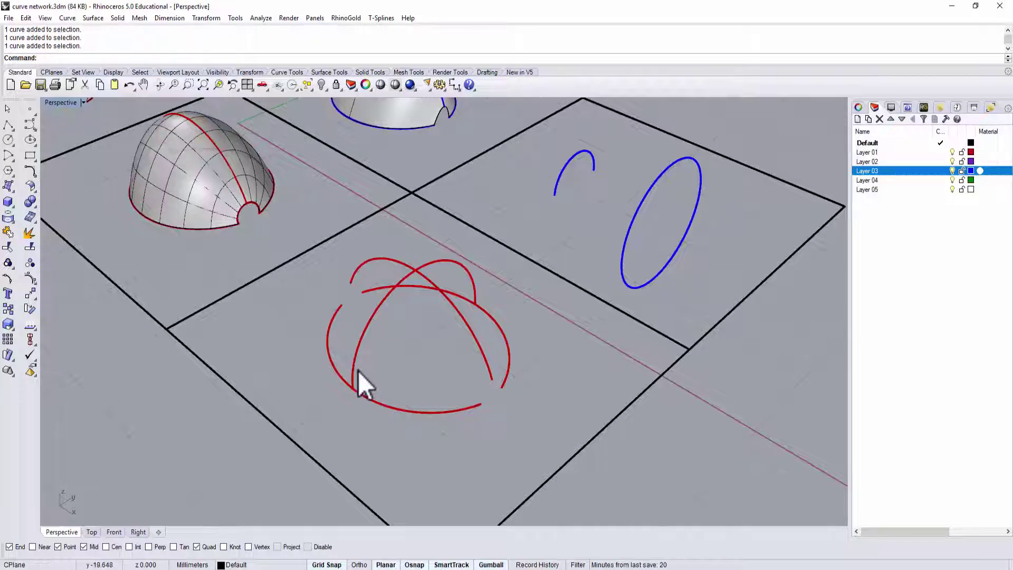
pyautogui.moveTo(479, 349)
pyautogui.mouseDown(button='right')
pyautogui.moveTo(412, 351)
pyautogui.moveTo(498, 357)
pyautogui.moveTo(446, 324)
pyautogui.moveTo(420, 325)
pyautogui.moveTo(499, 394)
pyautogui.mouseUp(button='right')
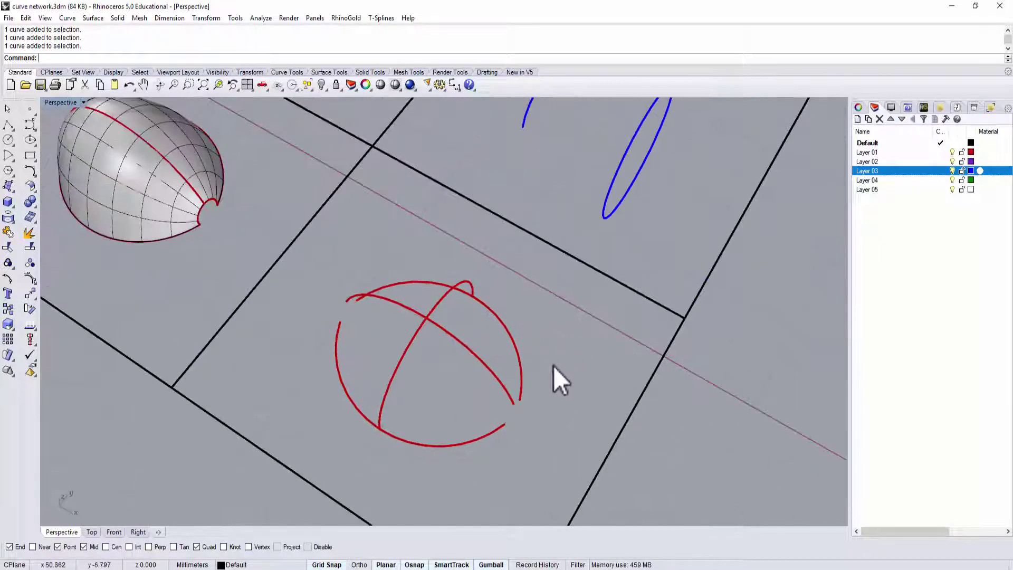
pyautogui.moveTo(555, 366); pyautogui.dragTo(543, 336, button='right')
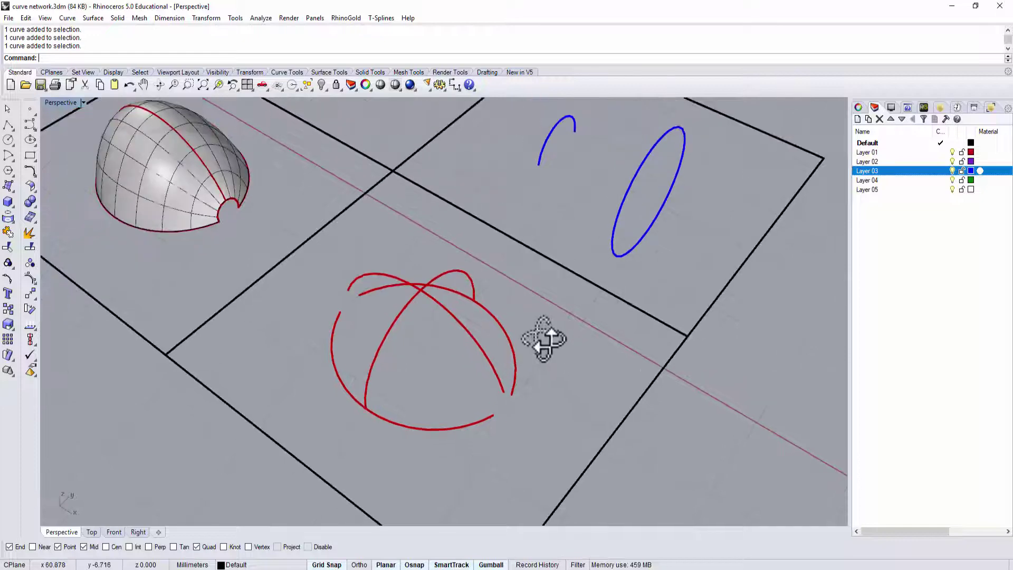
pyautogui.click(92, 17)
pyautogui.click(110, 110)
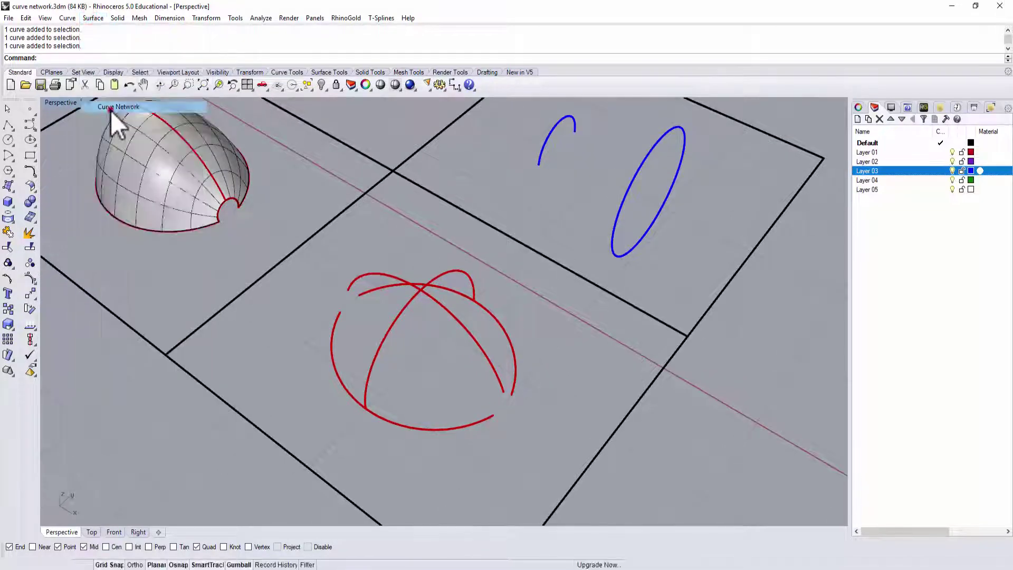
pyautogui.click(343, 281)
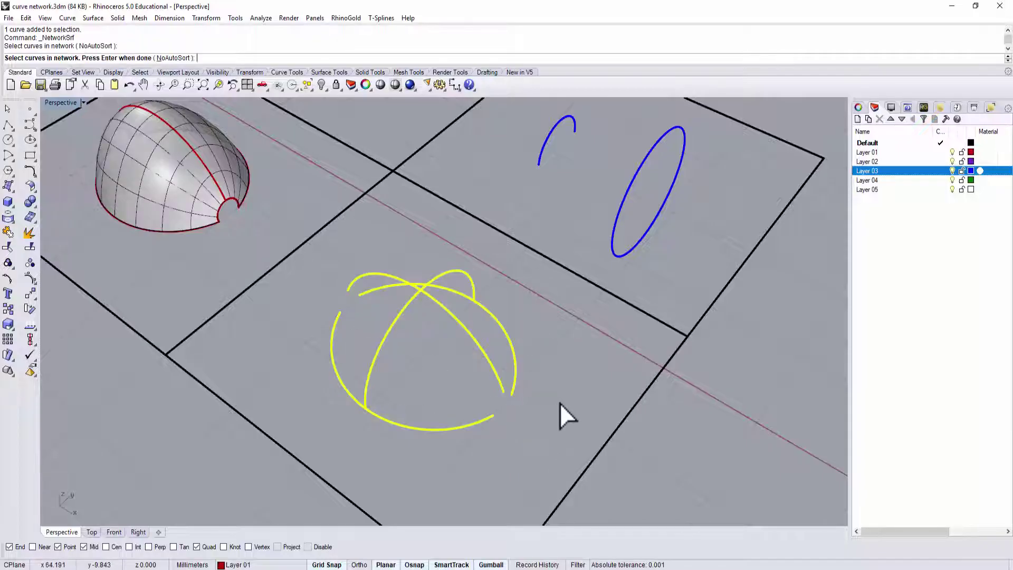
pyautogui.press('Return')
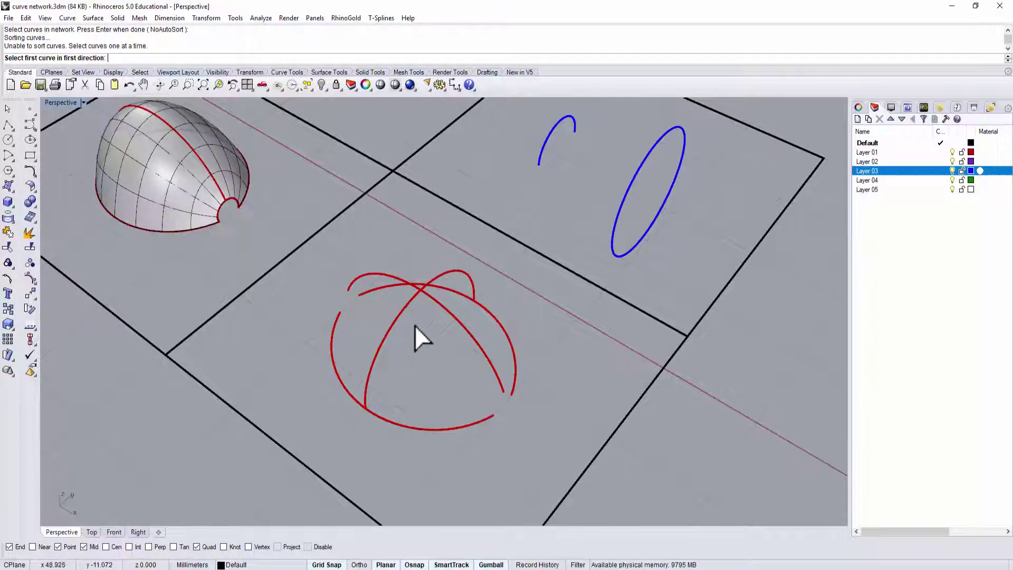
pyautogui.press('Escape')
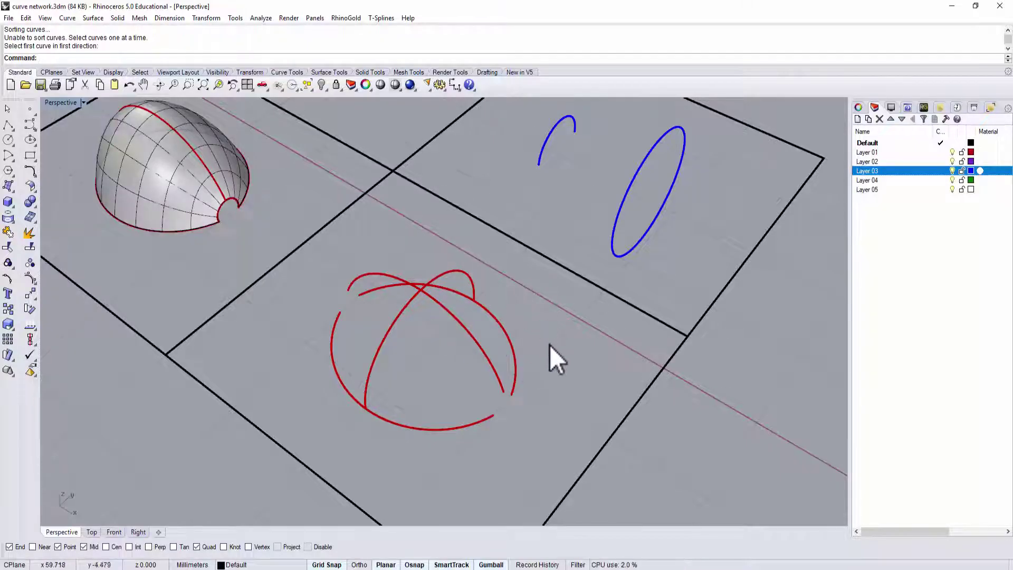
pyautogui.moveTo(546, 353)
pyautogui.mouseDown(button='right')
pyautogui.moveTo(605, 358)
pyautogui.moveTo(616, 392)
pyautogui.moveTo(592, 323)
pyautogui.moveTo(592, 349)
pyautogui.mouseUp(button='right')
pyautogui.moveTo(492, 303); pyautogui.dragTo(483, 324, button='right')
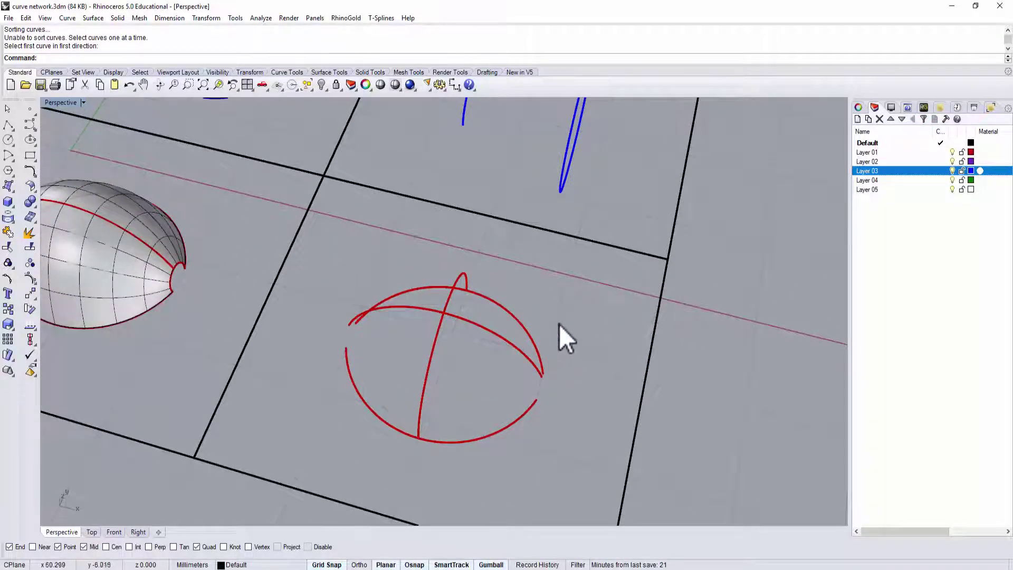
# With Near osnap on, draw a start-point arc from the red outline to the red curve.
pyautogui.moveTo(565, 317)
pyautogui.mouseDown(button='right')
pyautogui.moveTo(577, 334)
pyautogui.moveTo(558, 354)
pyautogui.mouseUp(button='right')
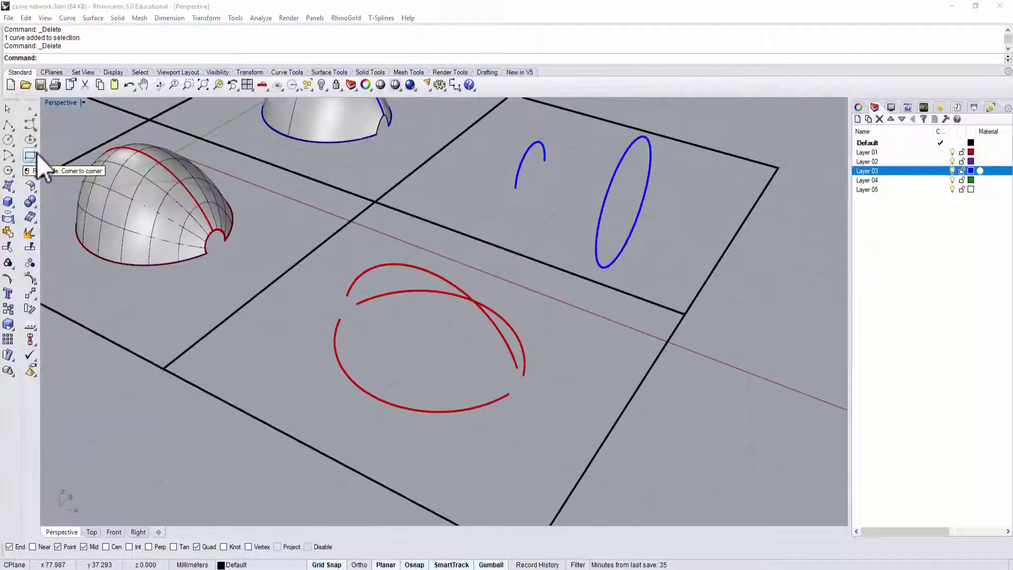
pyautogui.click(8, 155)
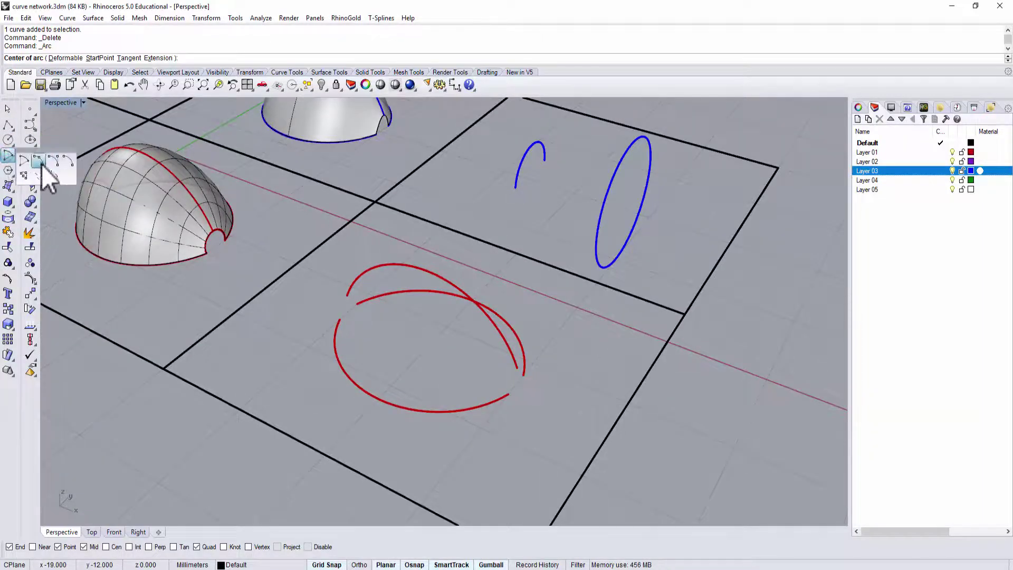
pyautogui.click(42, 164)
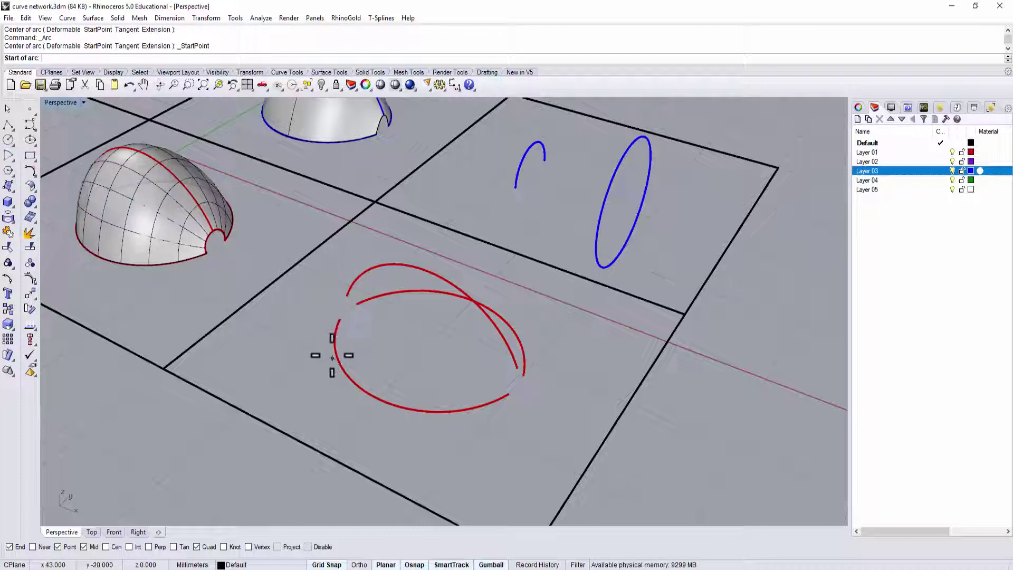
pyautogui.click(32, 546)
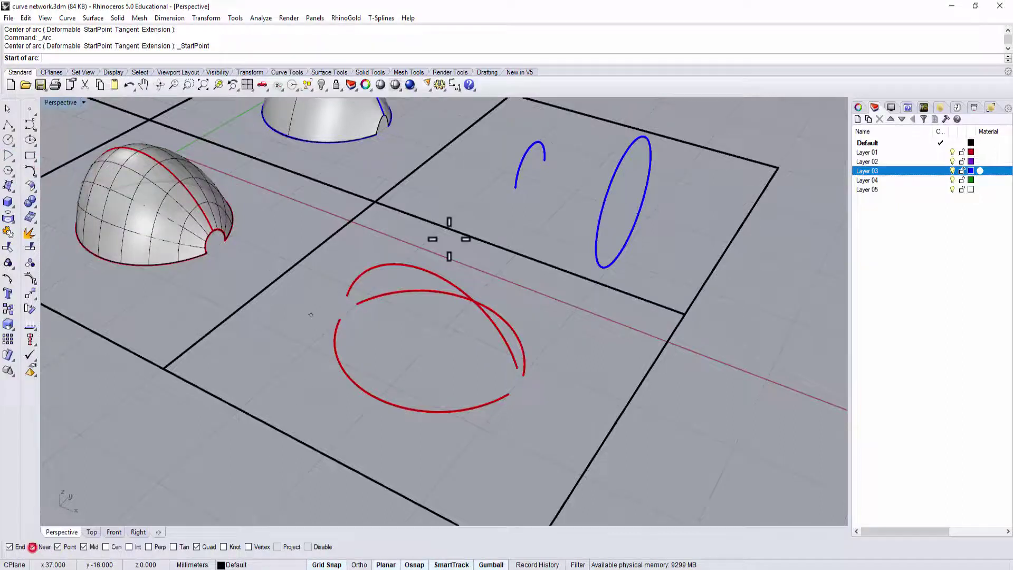
pyautogui.click(338, 341)
pyautogui.click(394, 292)
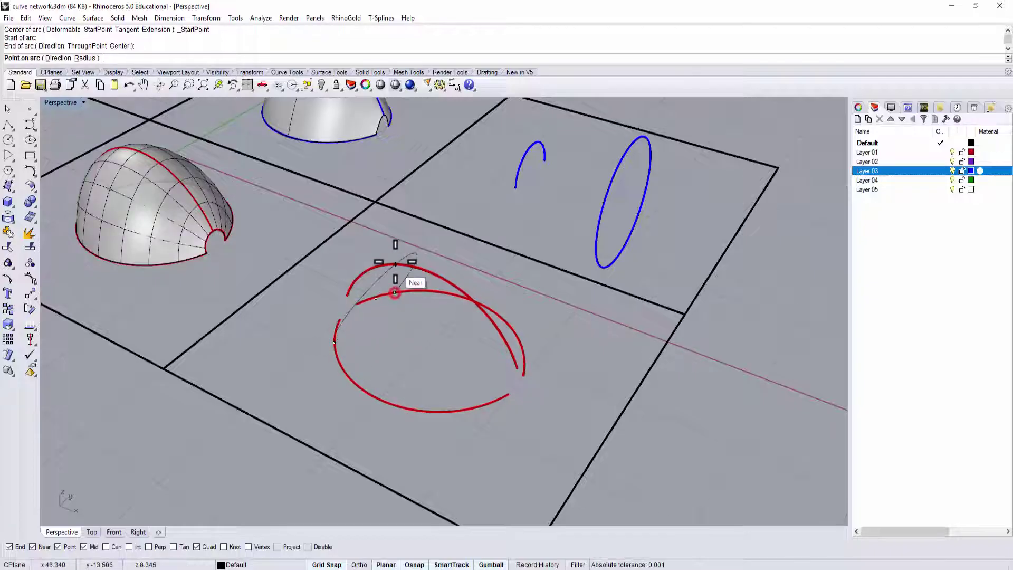
pyautogui.click(365, 267)
pyautogui.moveTo(366, 267); pyautogui.dragTo(468, 350, button='right')
# Draw a second matching arc on the other side of the outline.
pyautogui.press('Return')
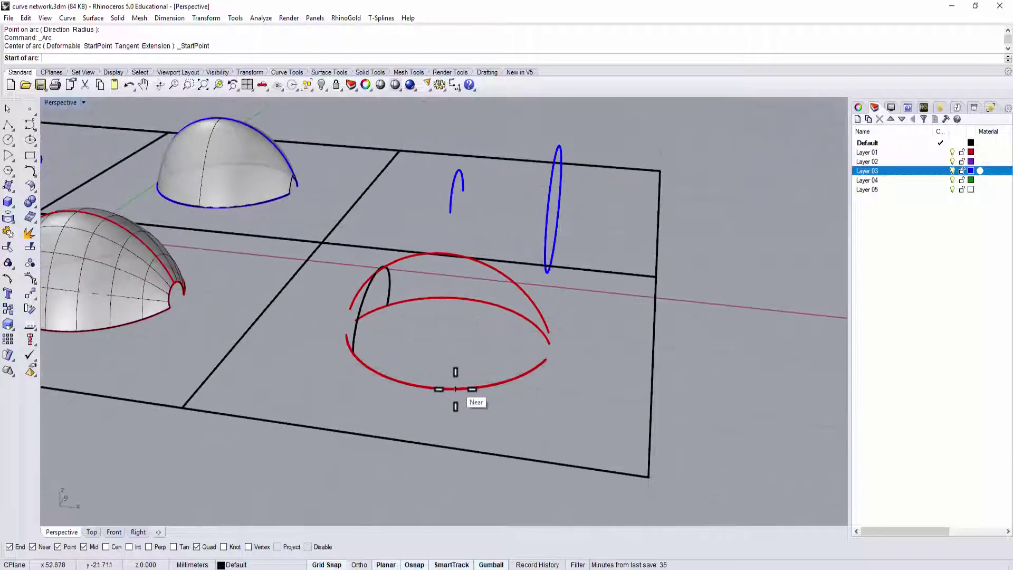
pyautogui.click(457, 389)
pyautogui.click(523, 312)
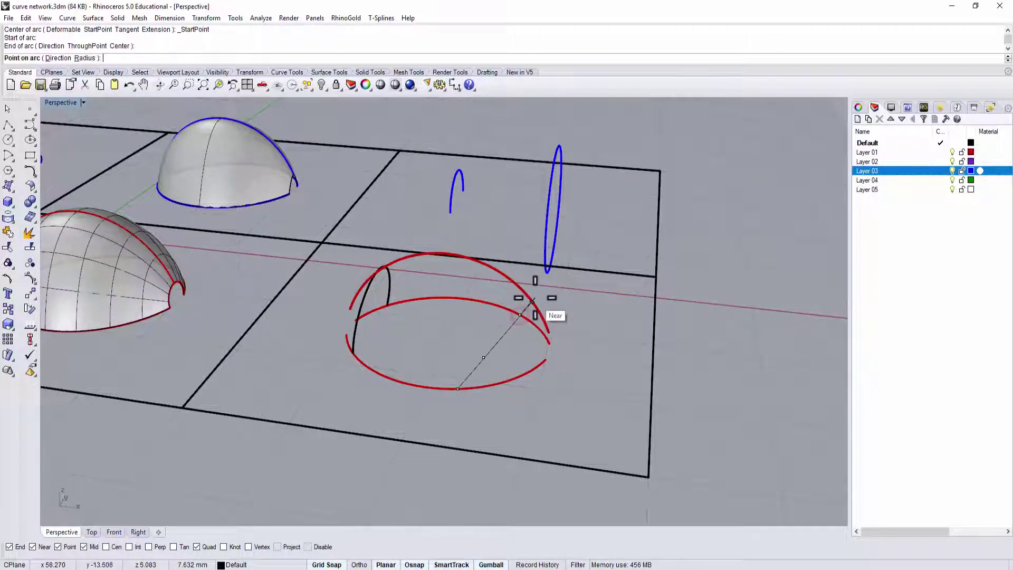
pyautogui.click(536, 298)
pyautogui.moveTo(545, 336)
pyautogui.mouseDown(button='right')
pyautogui.moveTo(598, 379)
pyautogui.moveTo(615, 362)
pyautogui.mouseUp(button='right')
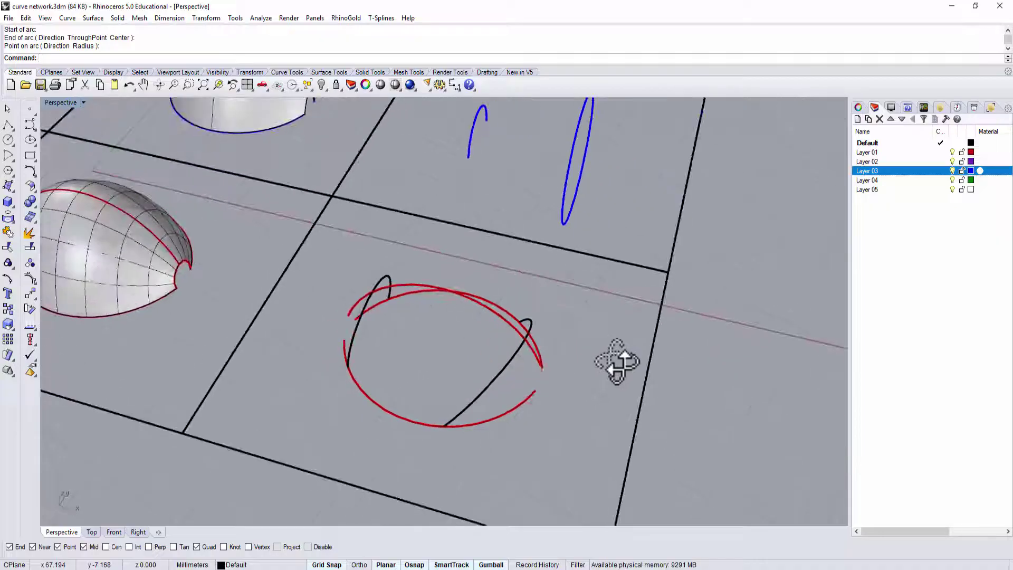
pyautogui.click(93, 17)
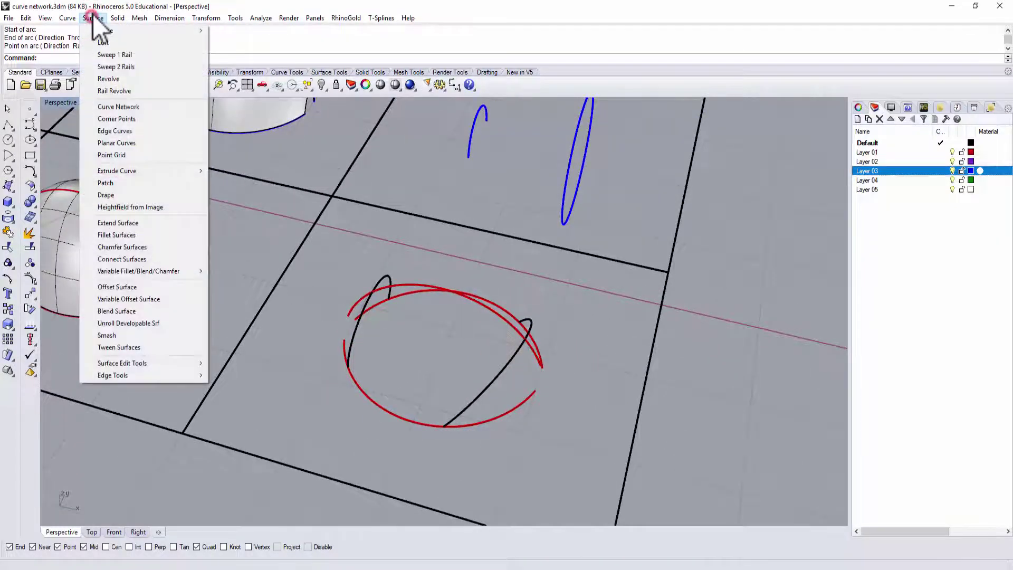
pyautogui.click(115, 112)
pyautogui.moveTo(555, 429); pyautogui.dragTo(292, 296)
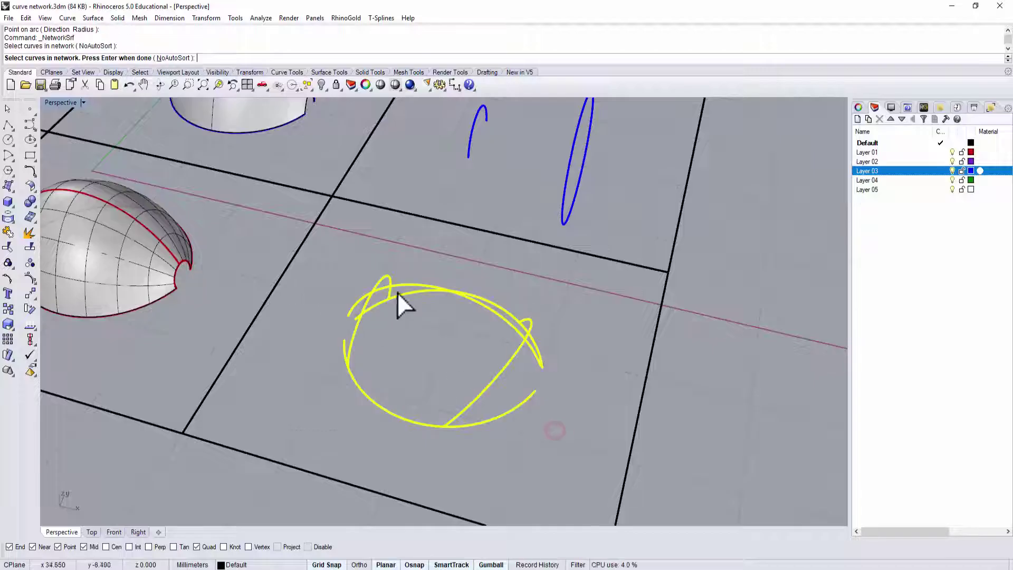
pyautogui.press('Return')
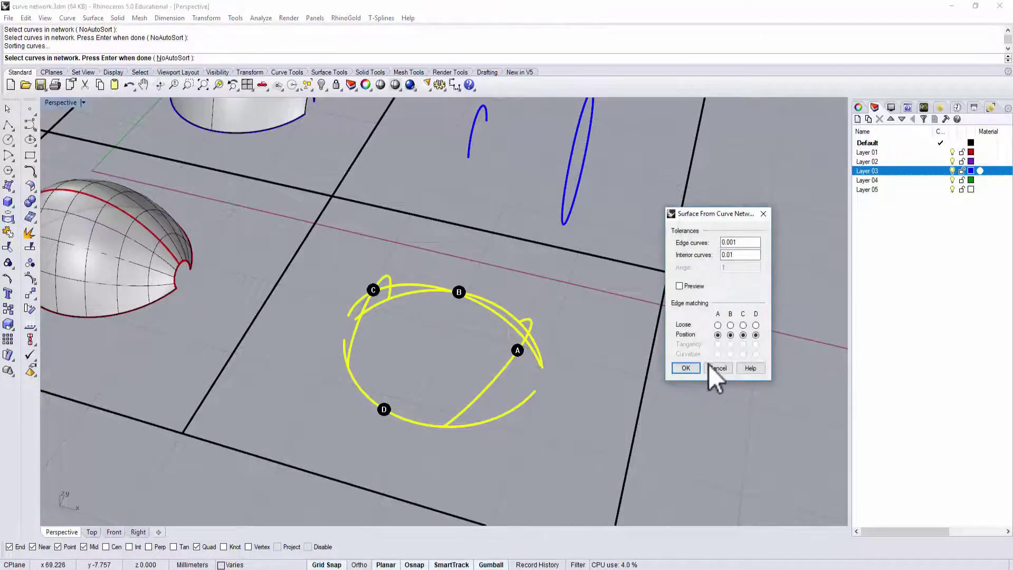
pyautogui.click(685, 368)
pyautogui.moveTo(552, 357)
pyautogui.mouseDown(button='right')
pyautogui.moveTo(541, 388)
pyautogui.moveTo(552, 333)
pyautogui.moveTo(533, 390)
pyautogui.mouseUp(button='right')
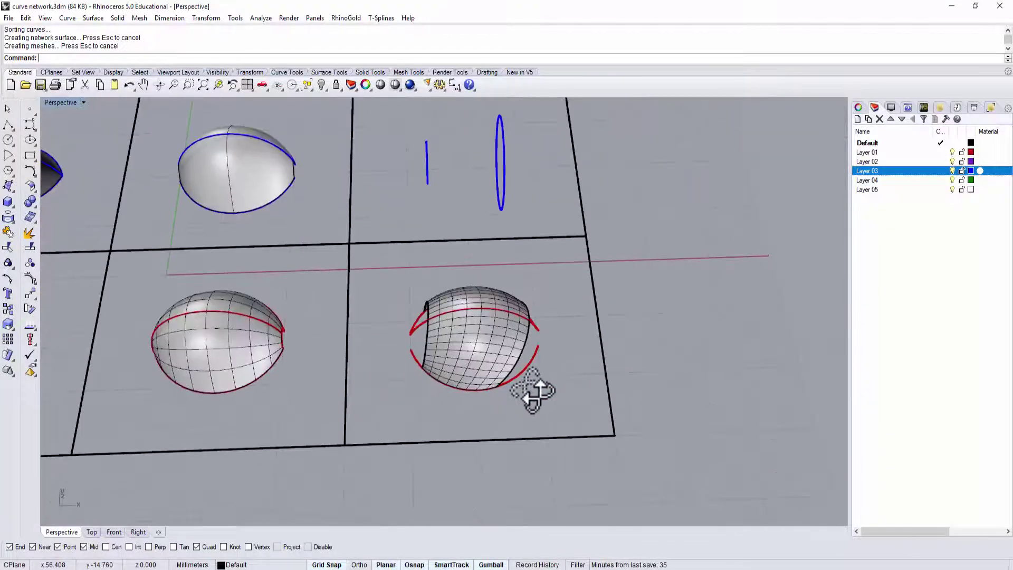
pyautogui.moveTo(556, 327)
pyautogui.mouseDown(button='right')
pyautogui.moveTo(539, 317)
pyautogui.moveTo(564, 372)
pyautogui.mouseUp(button='right')
pyautogui.scroll(-3, 556, 327)
pyautogui.scroll(3, 566, 370)
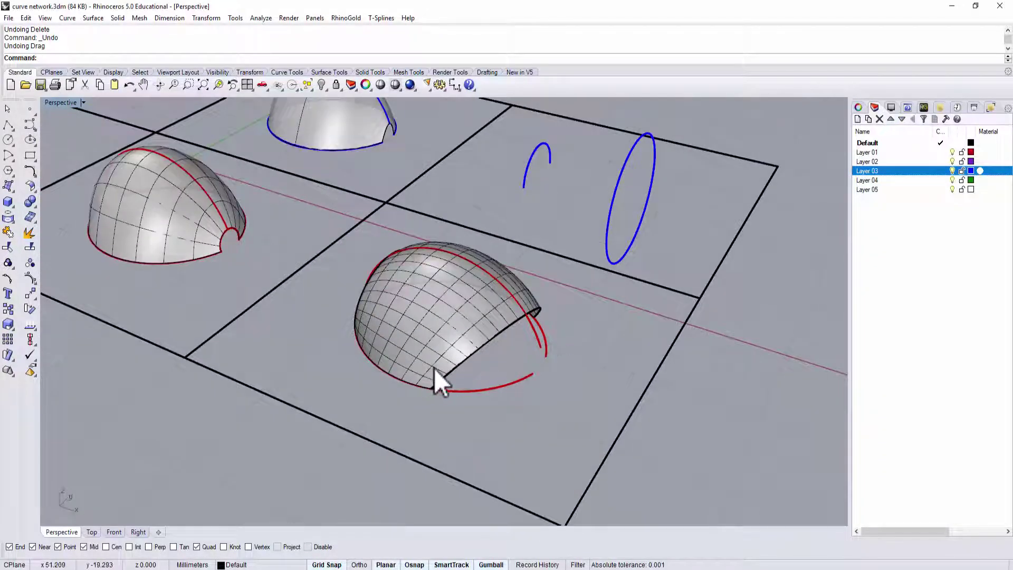
pyautogui.moveTo(525, 388)
pyautogui.mouseDown(button='right')
pyautogui.moveTo(210, 325)
pyautogui.moveTo(388, 305)
pyautogui.mouseUp(button='right')
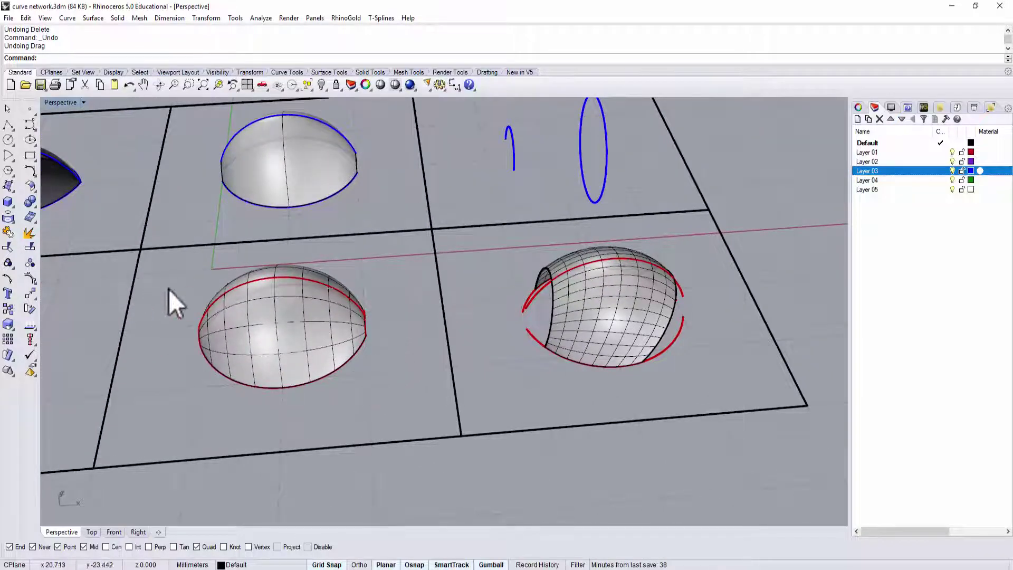
# Copy the bottom-left dome and curves right of the grid, then delete the copied surface.
pyautogui.click(197, 299)
pyautogui.scroll(-3, 350, 307)
pyautogui.moveTo(350, 306); pyautogui.dragTo(283, 348, button='right')
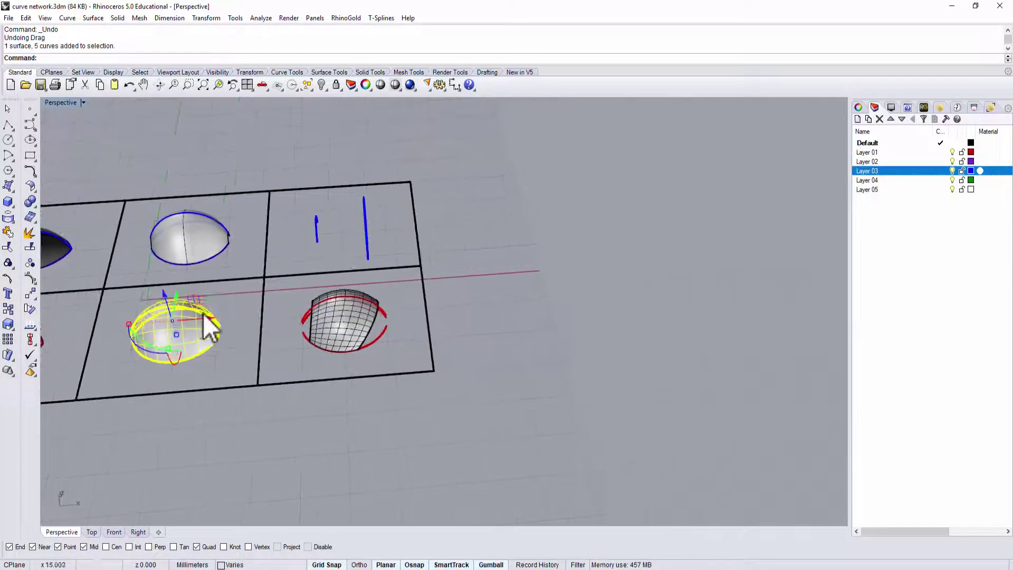
pyautogui.moveTo(206, 317); pyautogui.dragTo(533, 313)
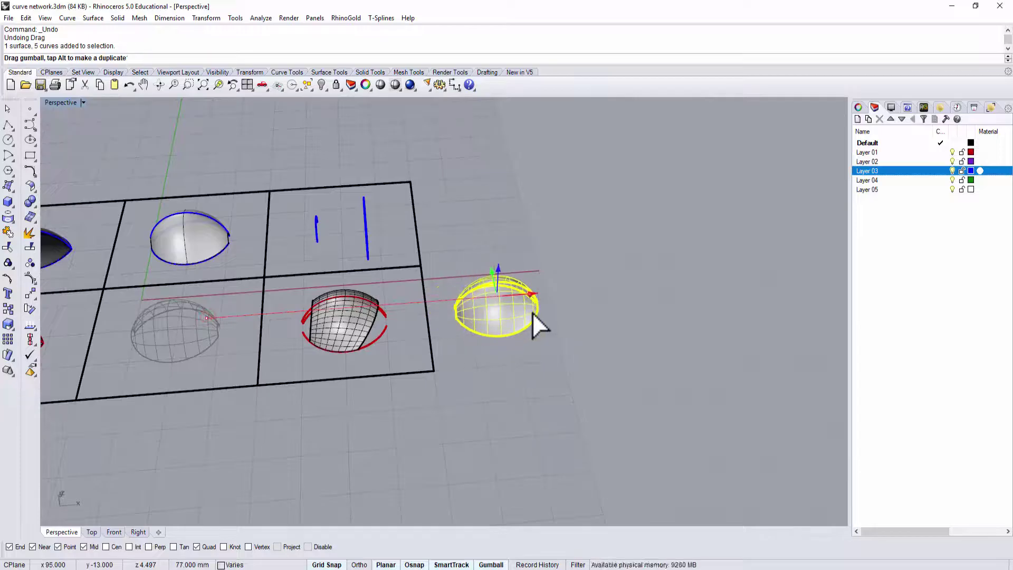
pyautogui.scroll(3, 555, 333)
pyautogui.scroll(1, 506, 320)
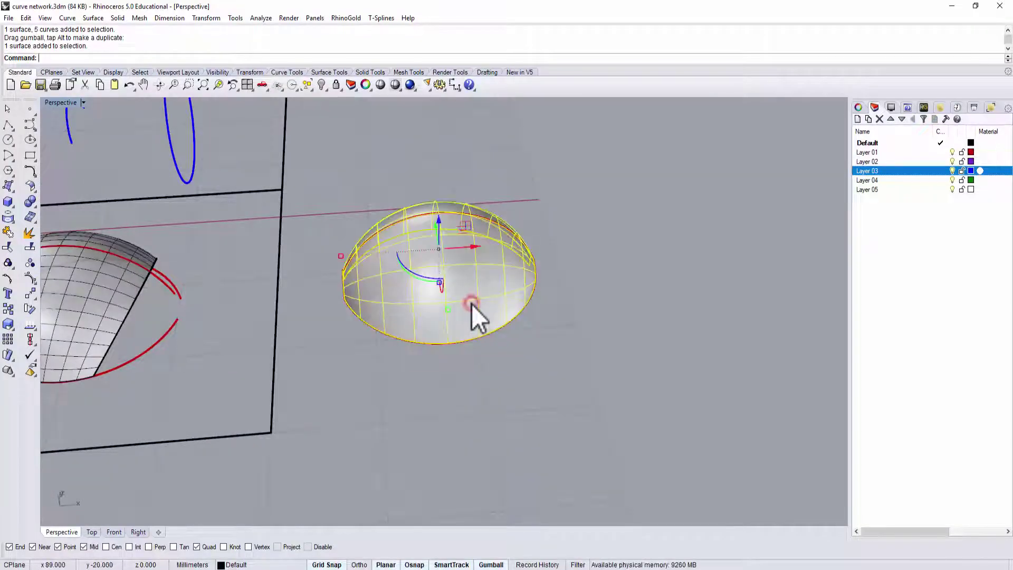
pyautogui.press('Delete')
# Pull the copy's small right and left arcs away from the ellipse.
pyautogui.moveTo(550, 339); pyautogui.dragTo(513, 299, button='right')
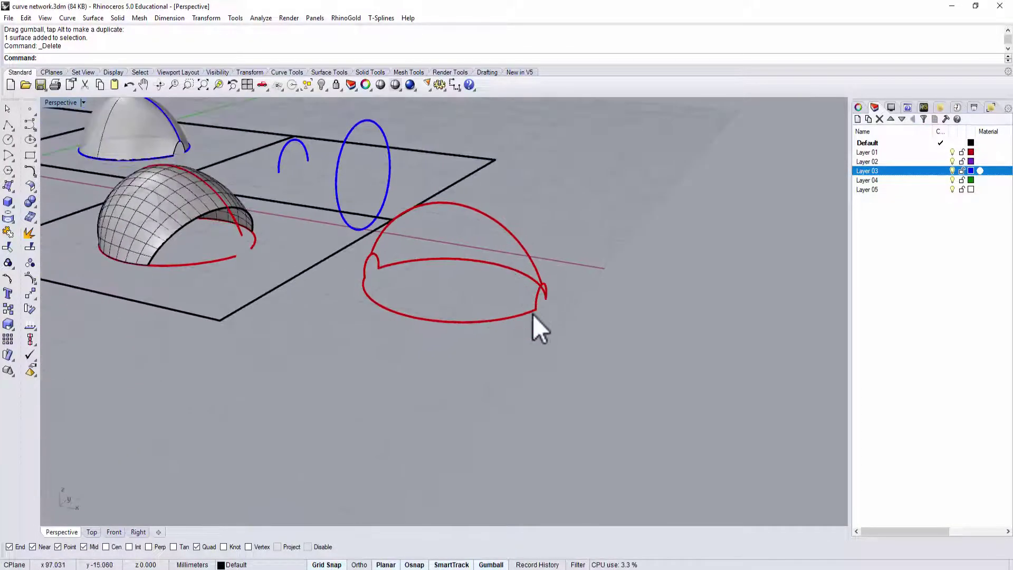
pyautogui.click(535, 310)
pyautogui.moveTo(565, 313); pyautogui.dragTo(587, 303)
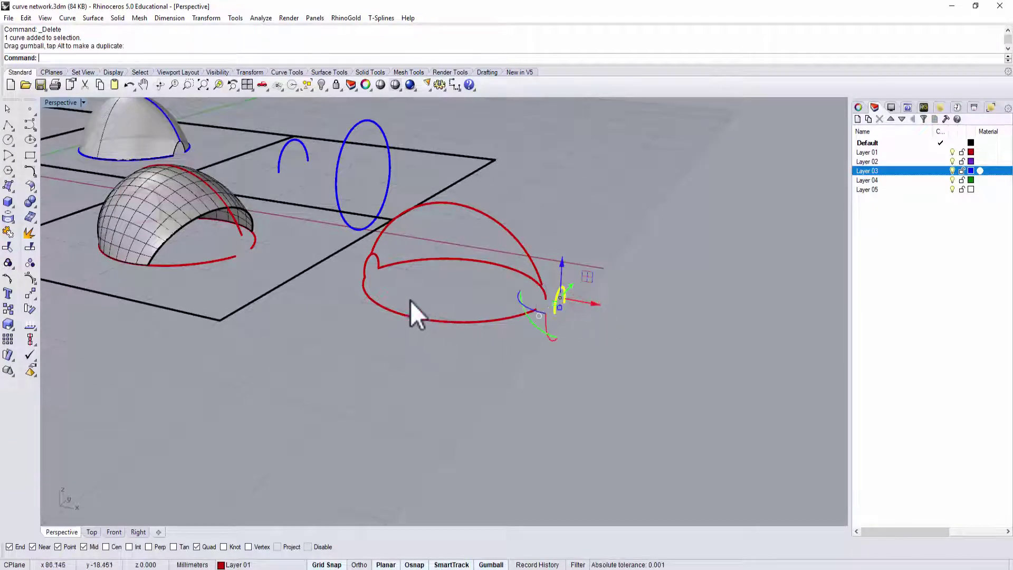
pyautogui.click(363, 269)
pyautogui.moveTo(401, 278); pyautogui.dragTo(383, 273)
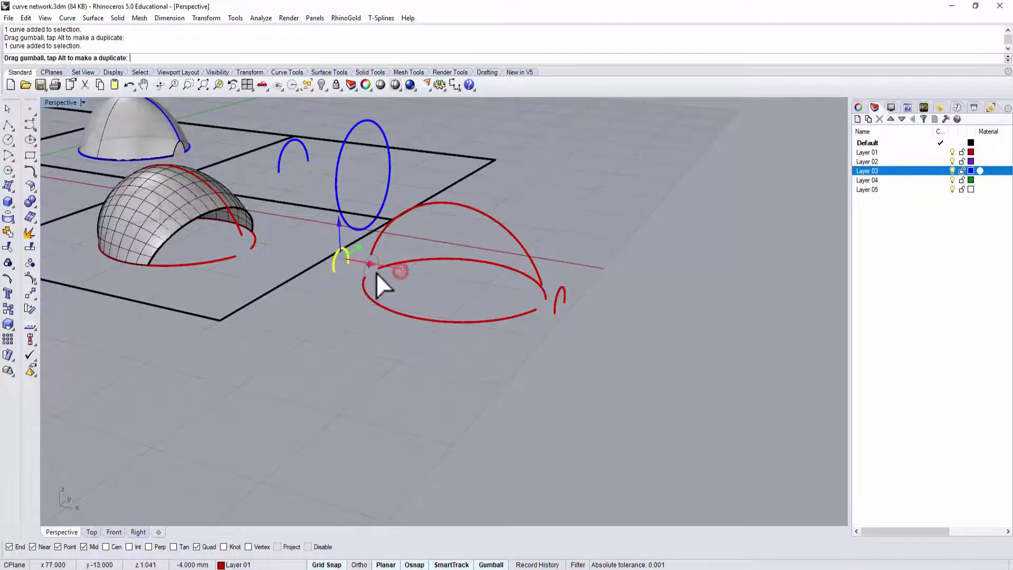
pyautogui.click(466, 374)
pyautogui.moveTo(517, 380); pyautogui.dragTo(626, 430, button='right')
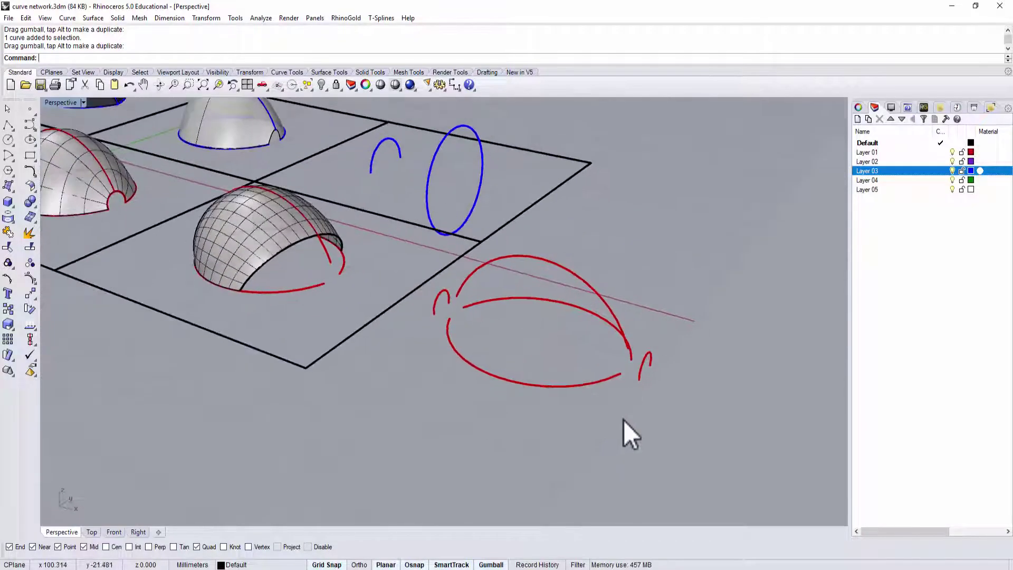
# Create a Curve Network surface from the detached red curves and orbit to inspect it.
pyautogui.click(90, 22)
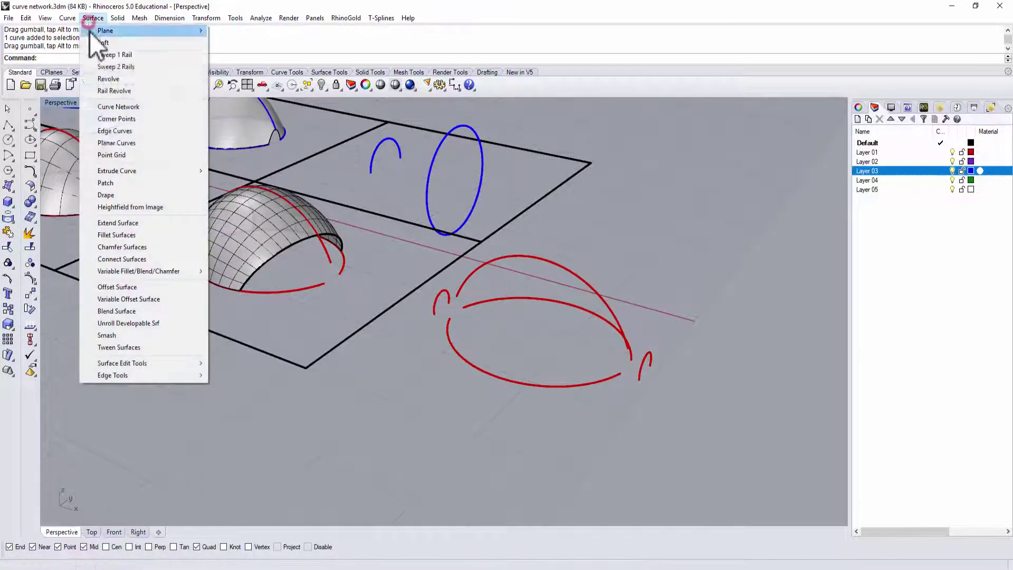
pyautogui.click(112, 105)
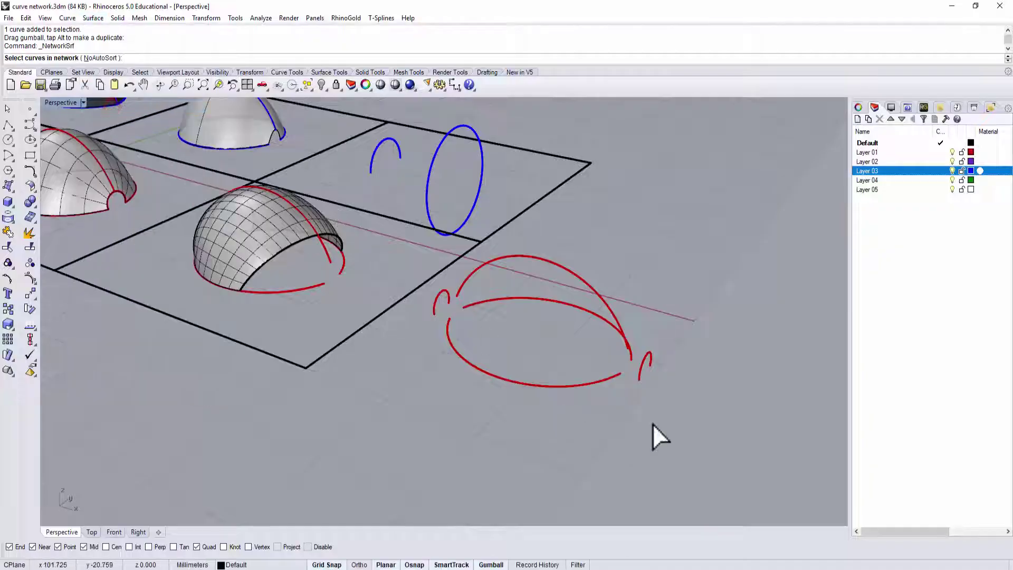
pyautogui.moveTo(694, 414); pyautogui.dragTo(436, 289)
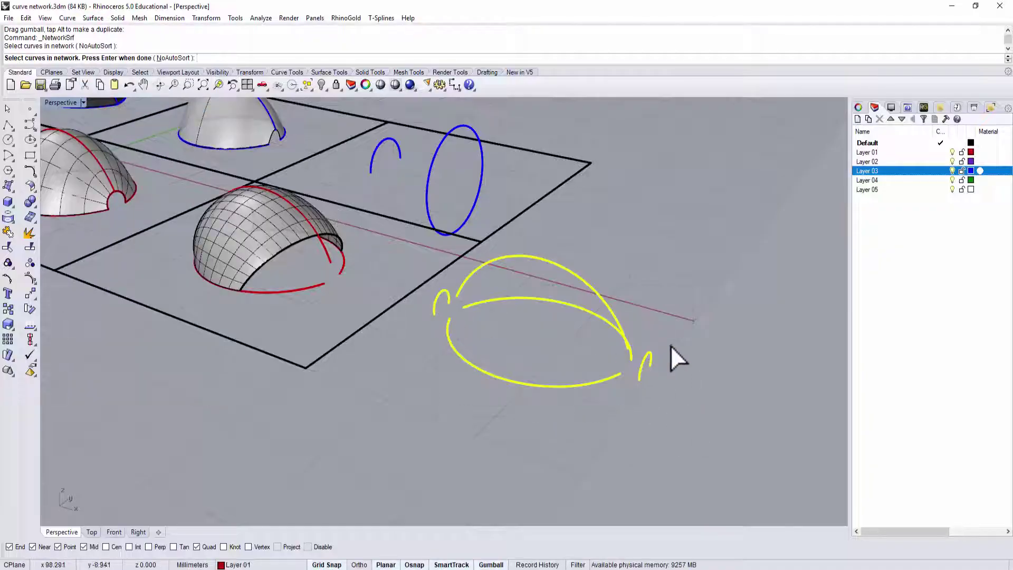
pyautogui.press('Return')
pyautogui.click(698, 298)
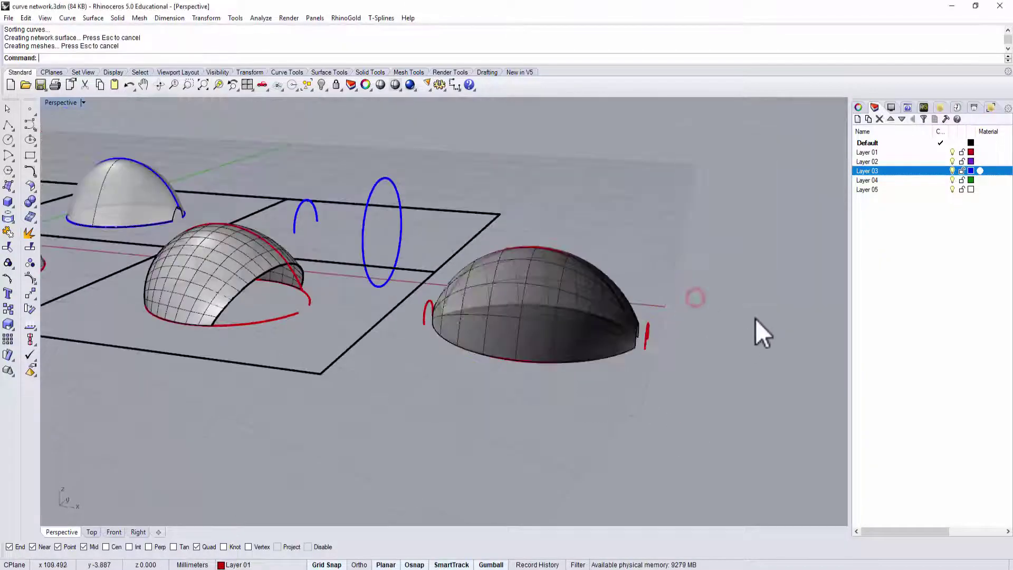
pyautogui.moveTo(757, 313); pyautogui.dragTo(705, 334, button='right')
pyautogui.scroll(3, 618, 425)
pyautogui.moveTo(618, 424)
pyautogui.mouseDown(button='right')
pyautogui.moveTo(704, 430)
pyautogui.moveTo(689, 418)
pyautogui.moveTo(707, 335)
pyautogui.mouseUp(button='right')
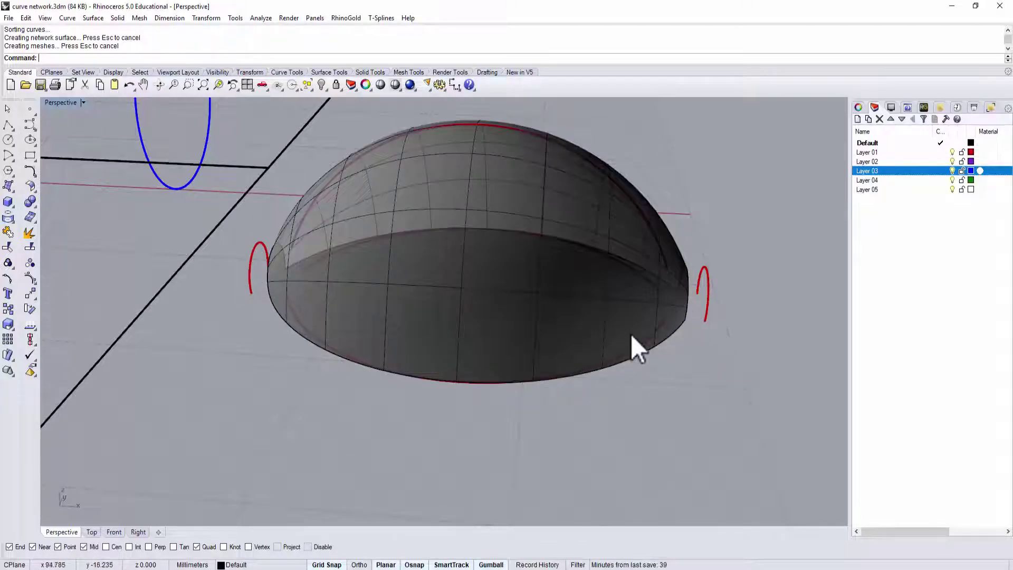
pyautogui.moveTo(708, 327)
pyautogui.mouseDown(button='right')
pyautogui.moveTo(719, 373)
pyautogui.moveTo(644, 369)
pyautogui.moveTo(629, 334)
pyautogui.moveTo(695, 321)
pyautogui.moveTo(708, 306)
pyautogui.moveTo(682, 213)
pyautogui.mouseUp(button='right')
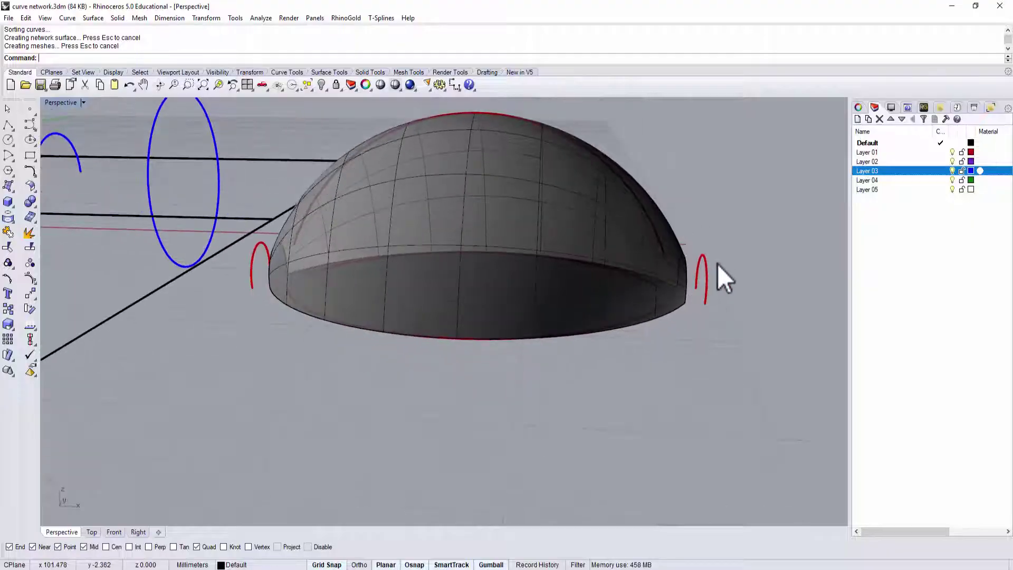
pyautogui.scroll(-3, 641, 307)
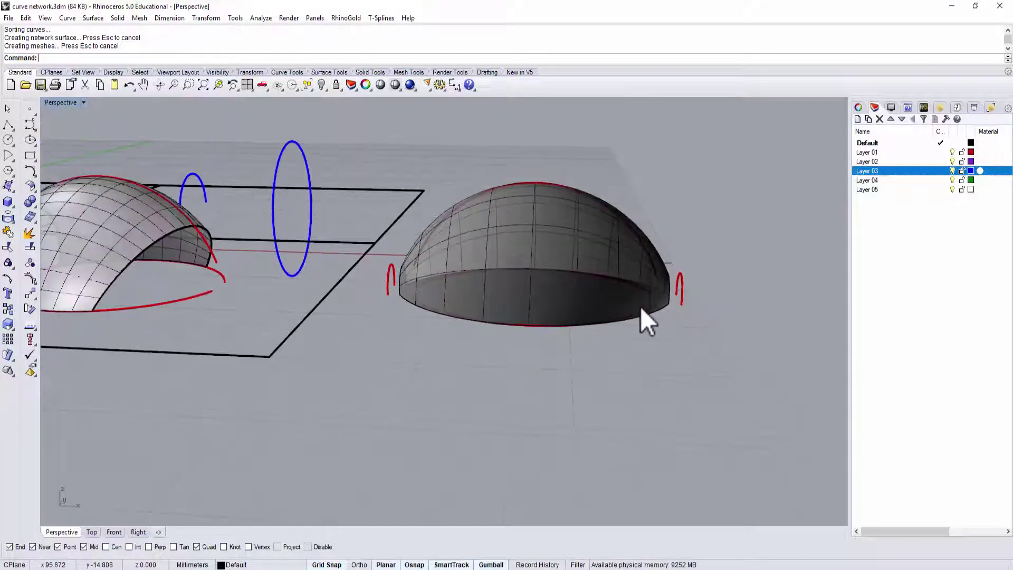
pyautogui.moveTo(640, 306)
pyautogui.mouseDown(button='right')
pyautogui.moveTo(689, 305)
pyautogui.moveTo(521, 292)
pyautogui.mouseUp(button='right')
pyautogui.scroll(-5, 521, 292)
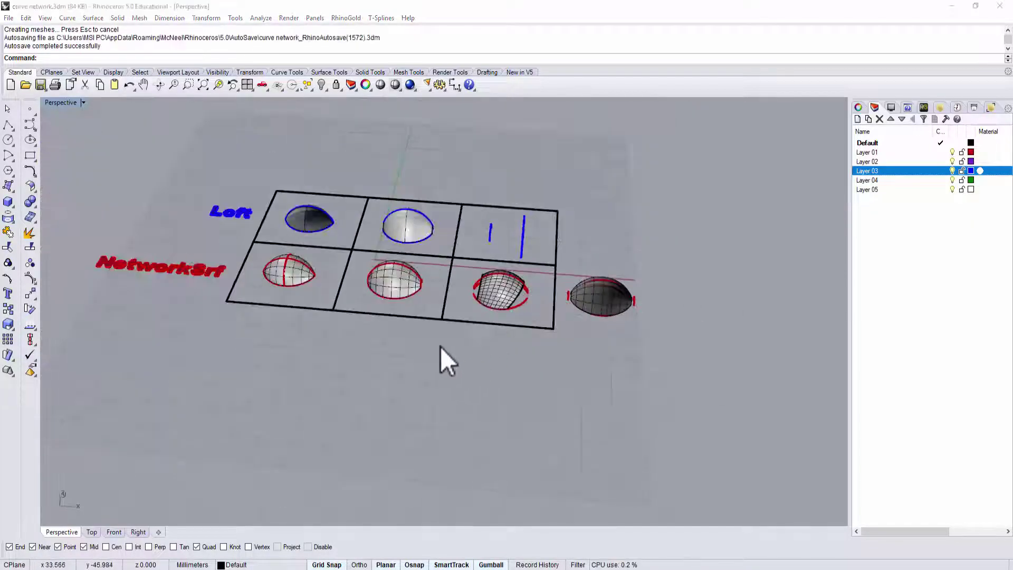
# Delete the first NetworkSrf dome's surface, keeping its red ellipse and arch curves.
pyautogui.keyDown('shift'); pyautogui.moveTo(400, 343); pyautogui.dragTo(491, 373, button='right'); pyautogui.keyUp('shift')
pyautogui.scroll(3, 491, 372)
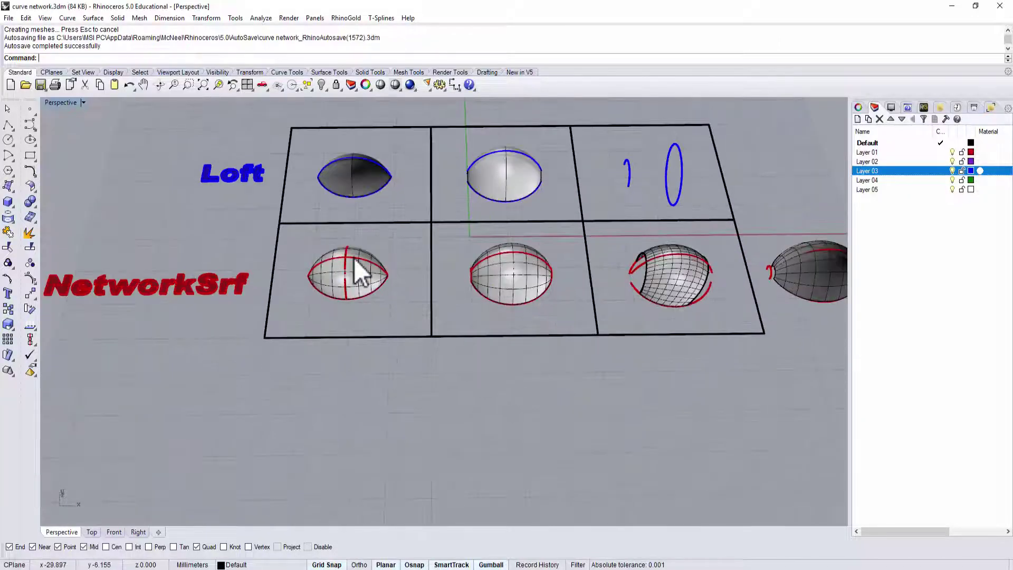
pyautogui.scroll(3, 352, 272)
pyautogui.scroll(1, 333, 269)
pyautogui.click(312, 261)
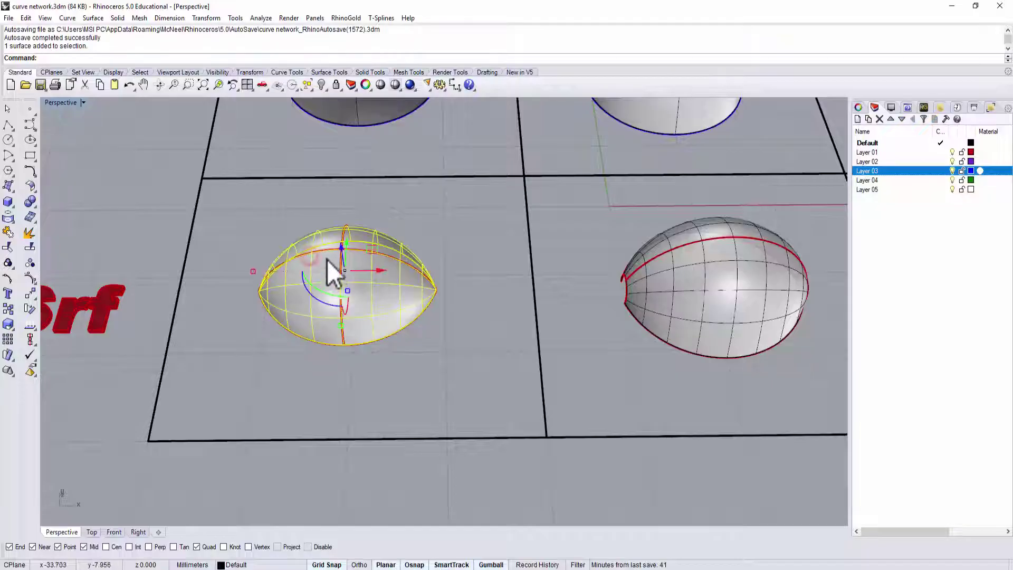
pyautogui.press('Delete')
pyautogui.moveTo(301, 264)
pyautogui.mouseDown(button='right')
pyautogui.moveTo(350, 327)
pyautogui.moveTo(285, 309)
pyautogui.mouseUp(button='right')
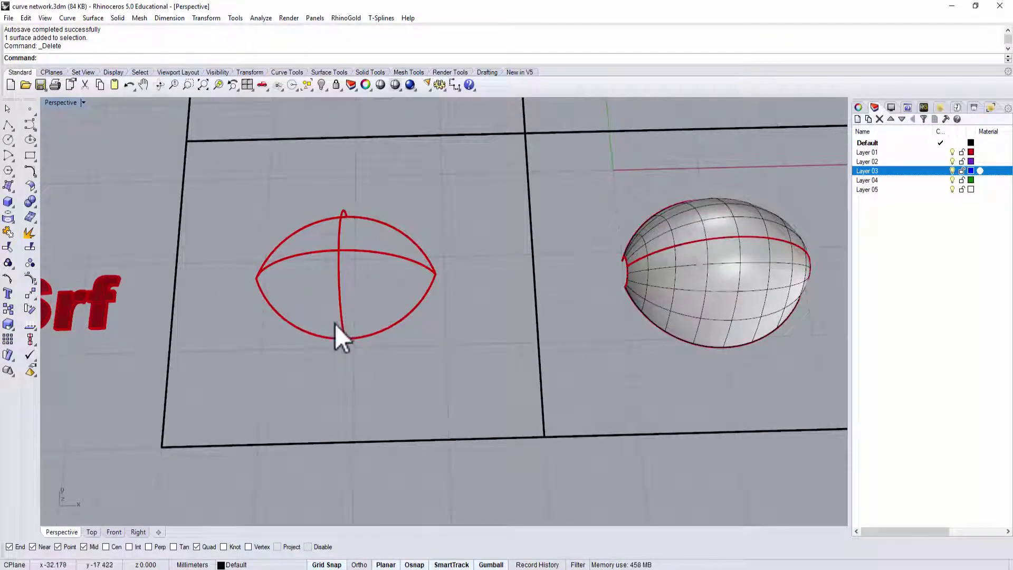
pyautogui.scroll(-2, 398, 311)
pyautogui.moveTo(436, 332); pyautogui.dragTo(365, 261, button='right')
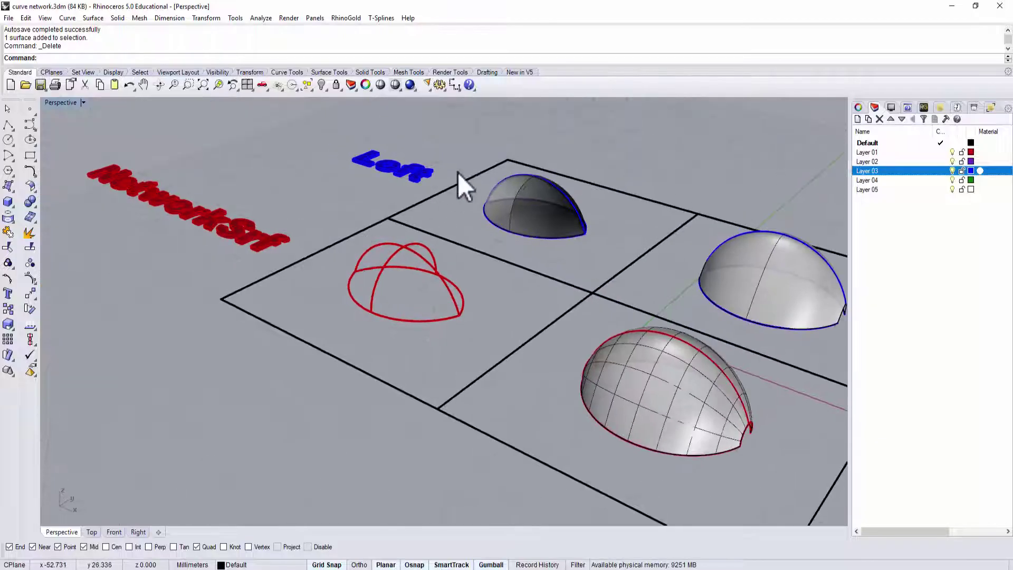
pyautogui.moveTo(554, 237); pyautogui.dragTo(558, 227, button='right')
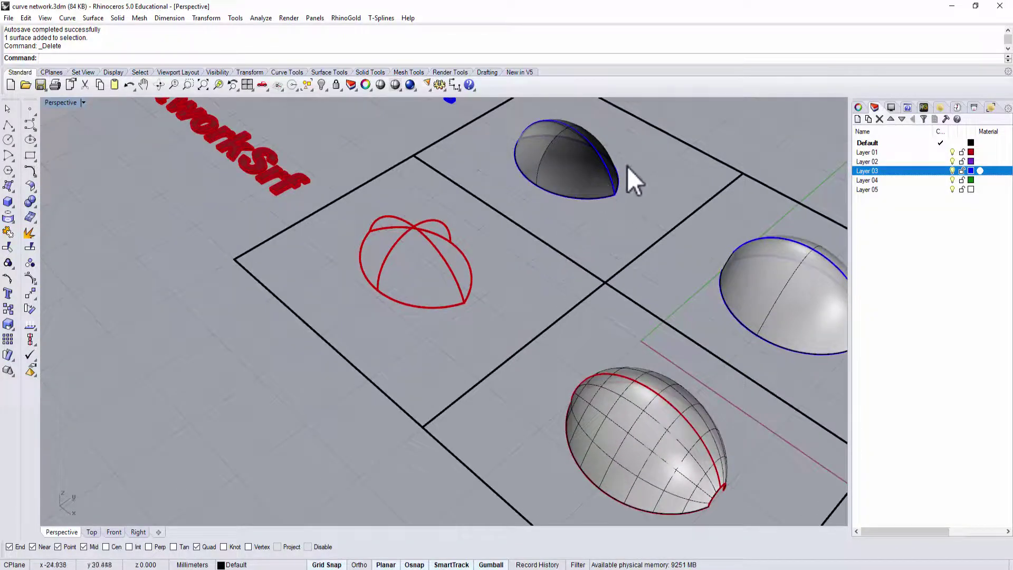
pyautogui.scroll(-3, 556, 289)
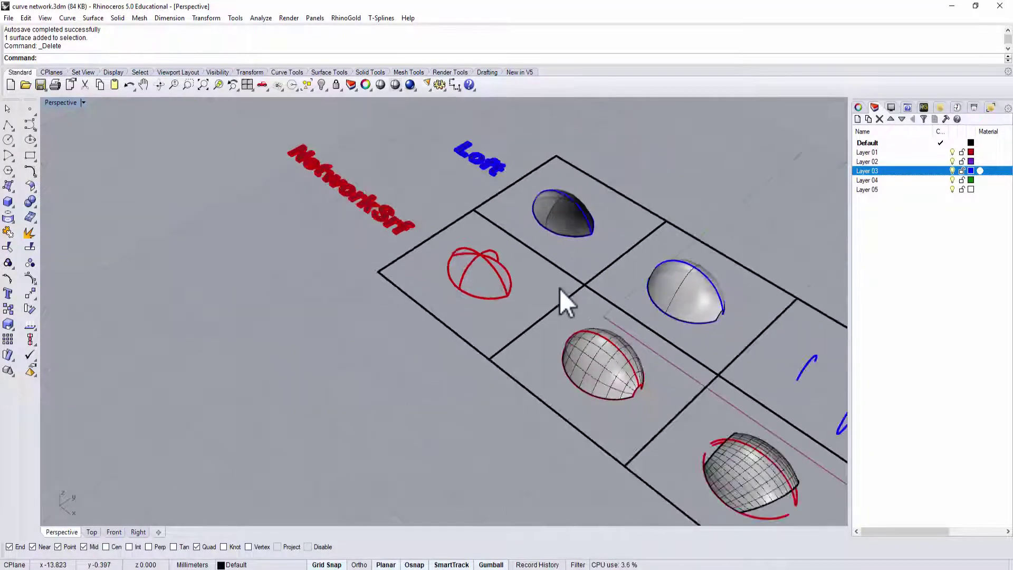
pyautogui.moveTo(559, 288); pyautogui.dragTo(699, 268, button='right')
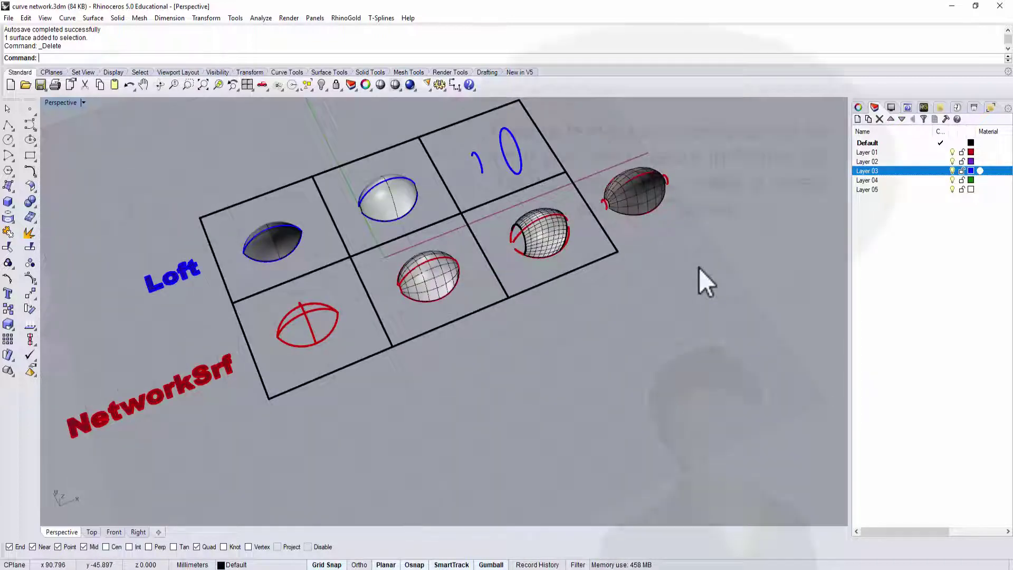
pyautogui.moveTo(699, 267); pyautogui.dragTo(697, 238, button='right')
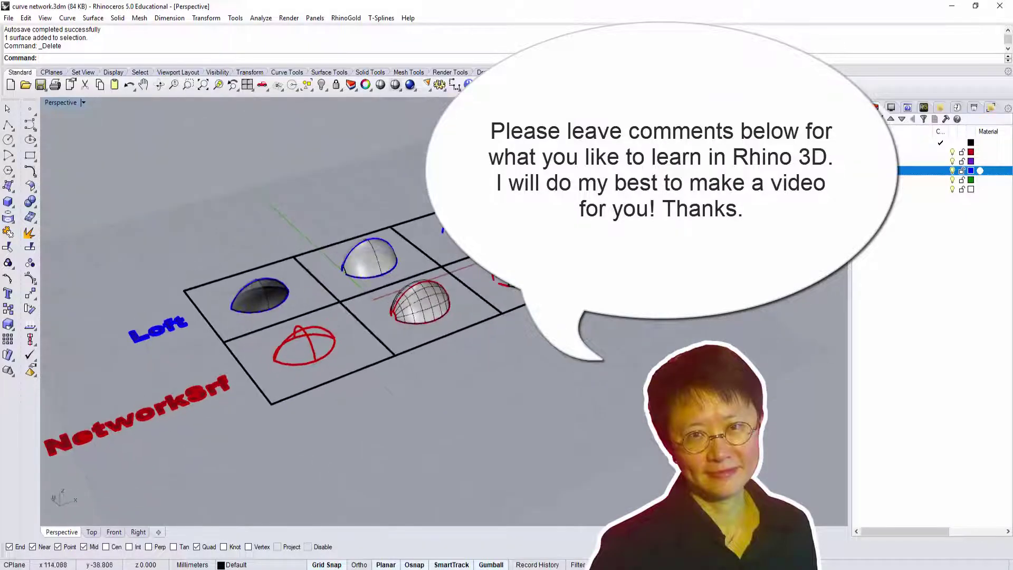
pyautogui.keyDown('shift'); pyautogui.moveTo(651, 299); pyautogui.dragTo(699, 267, button='right'); pyautogui.keyUp('shift')
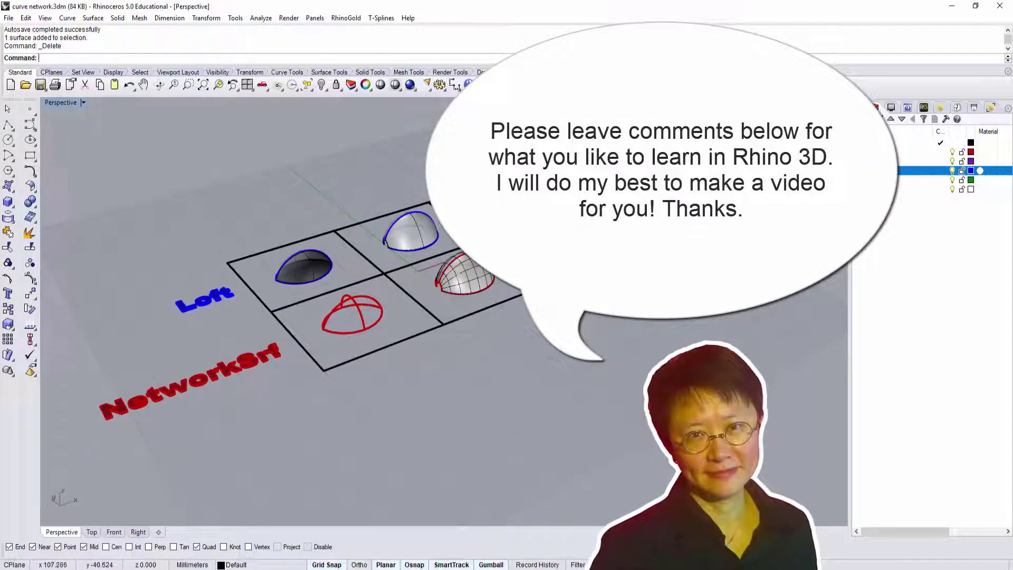
pyautogui.scroll(2, 697, 238)
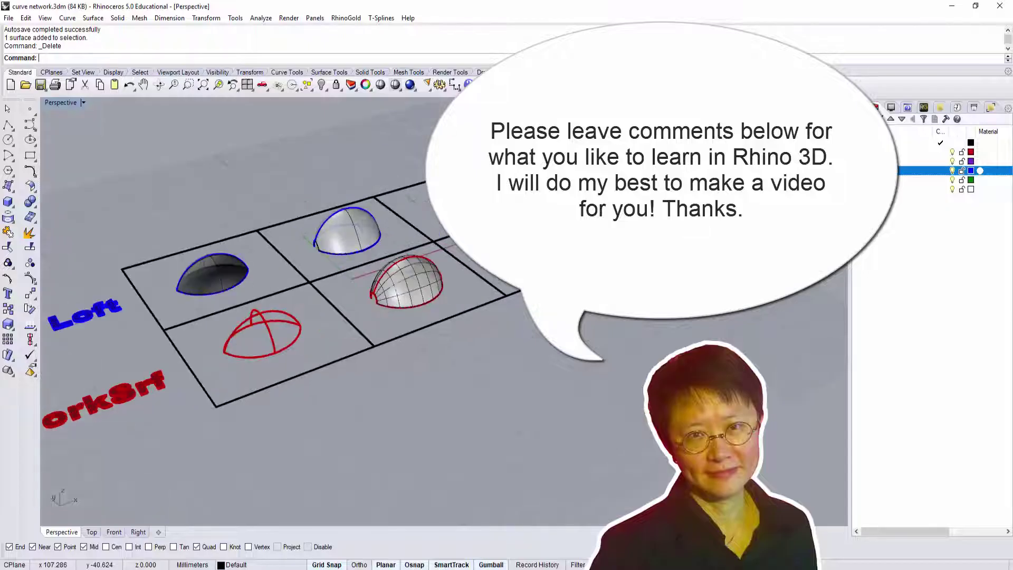
pyautogui.scroll(-2, 697, 237)
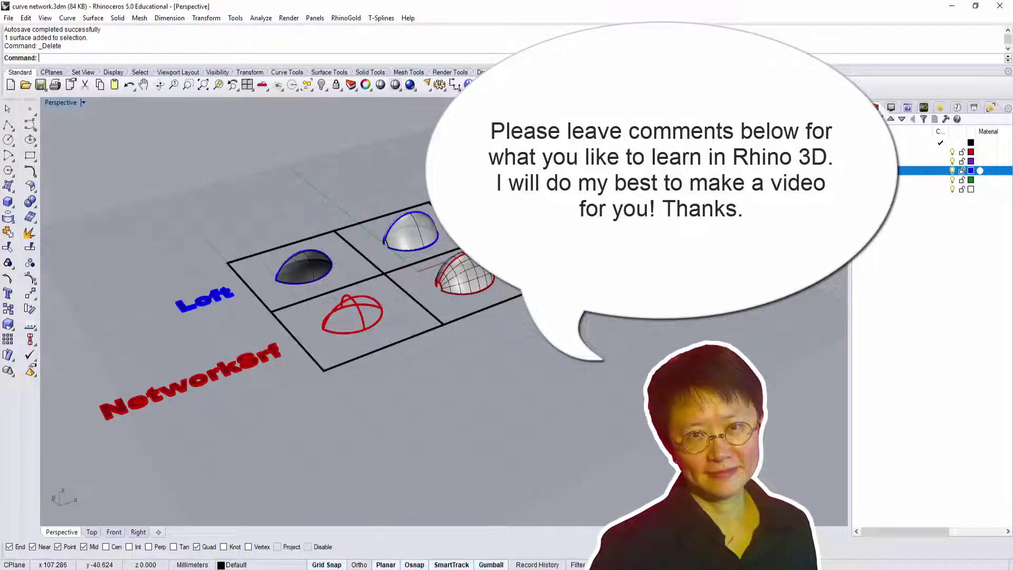